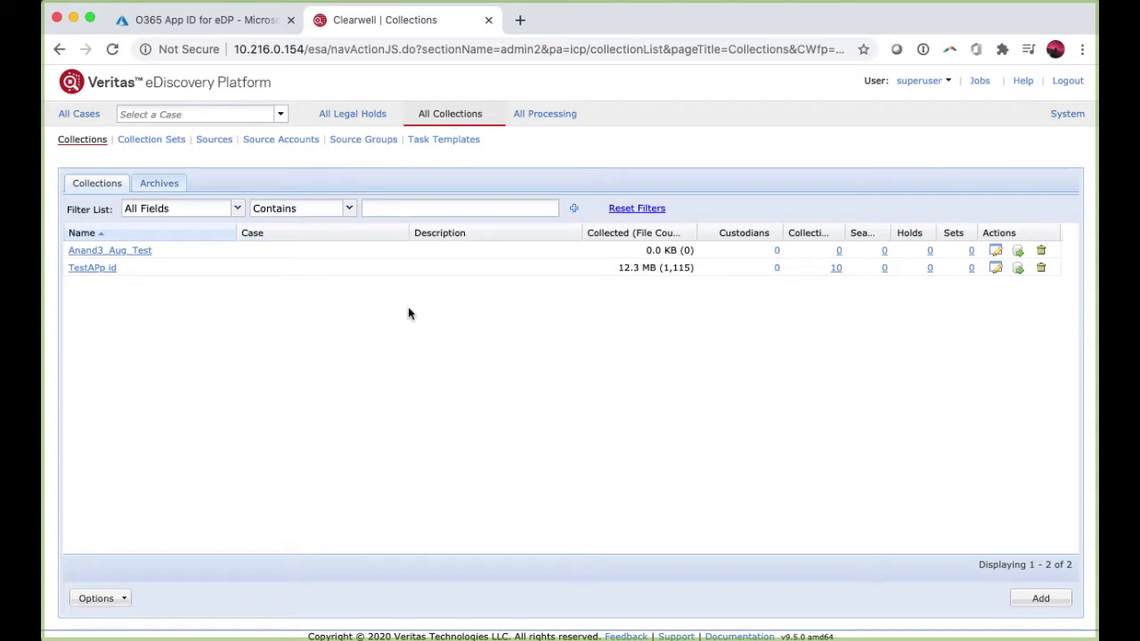
# - Add a new collection source named O365Demo with the type O365
pyautogui.click(218, 143)
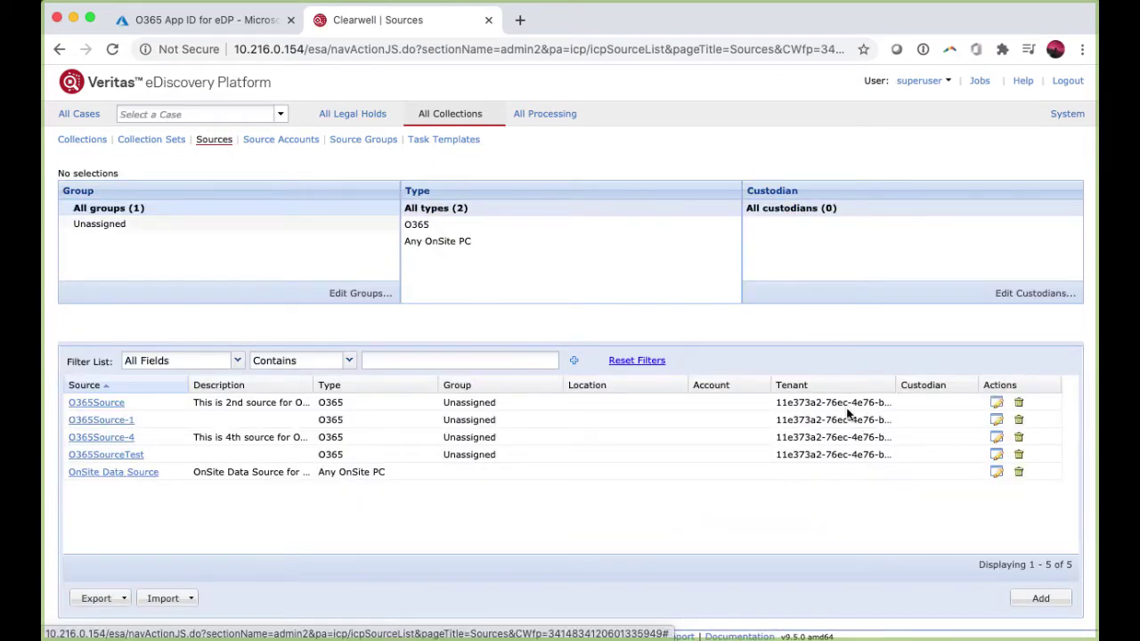
pyautogui.click(1040, 600)
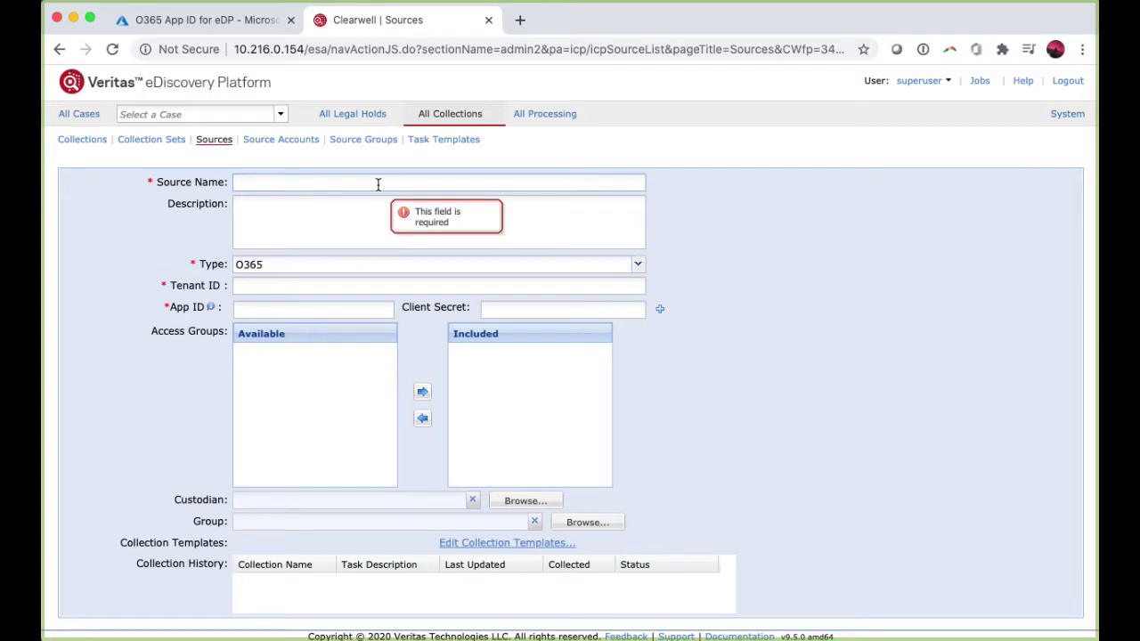
pyautogui.write('O365D')
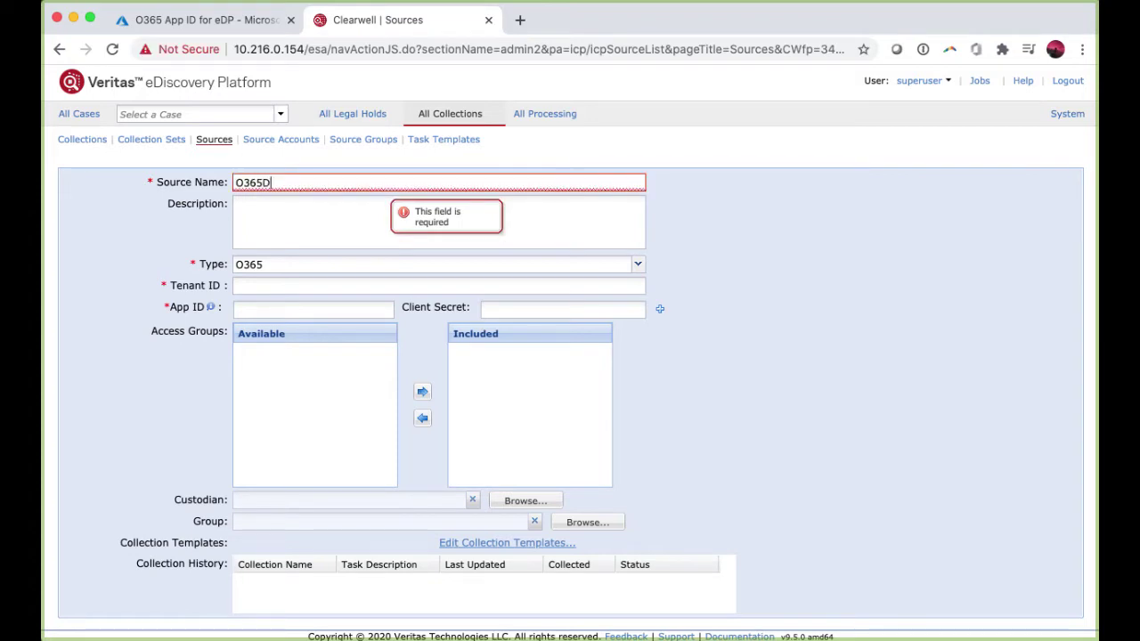
pyautogui.write('emo')
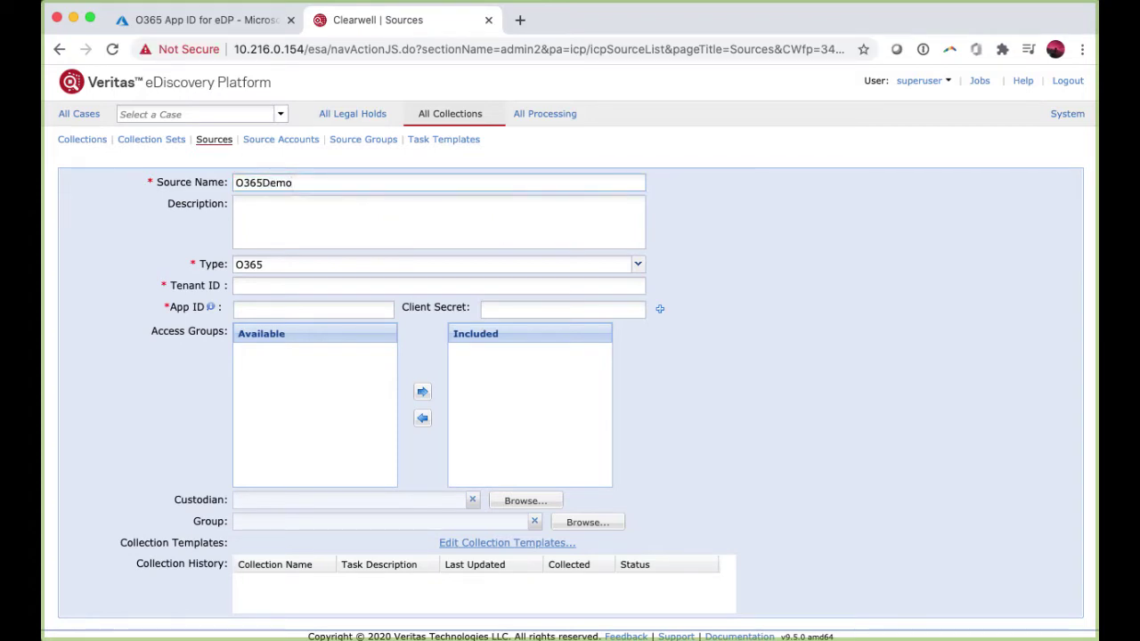
pyautogui.click(284, 265)
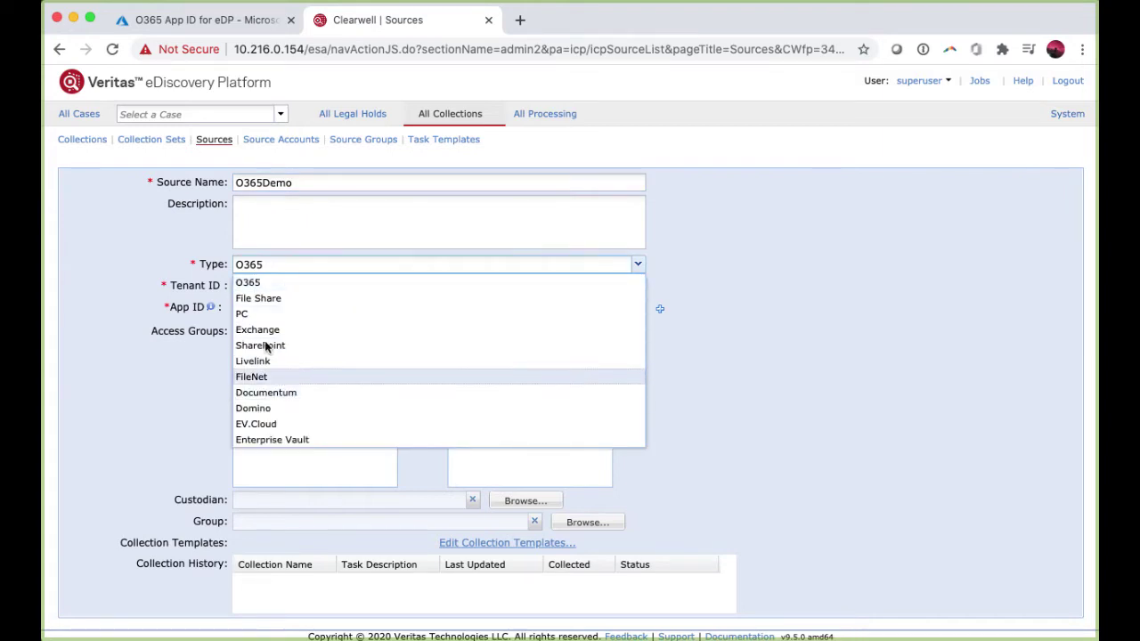
pyautogui.click(257, 283)
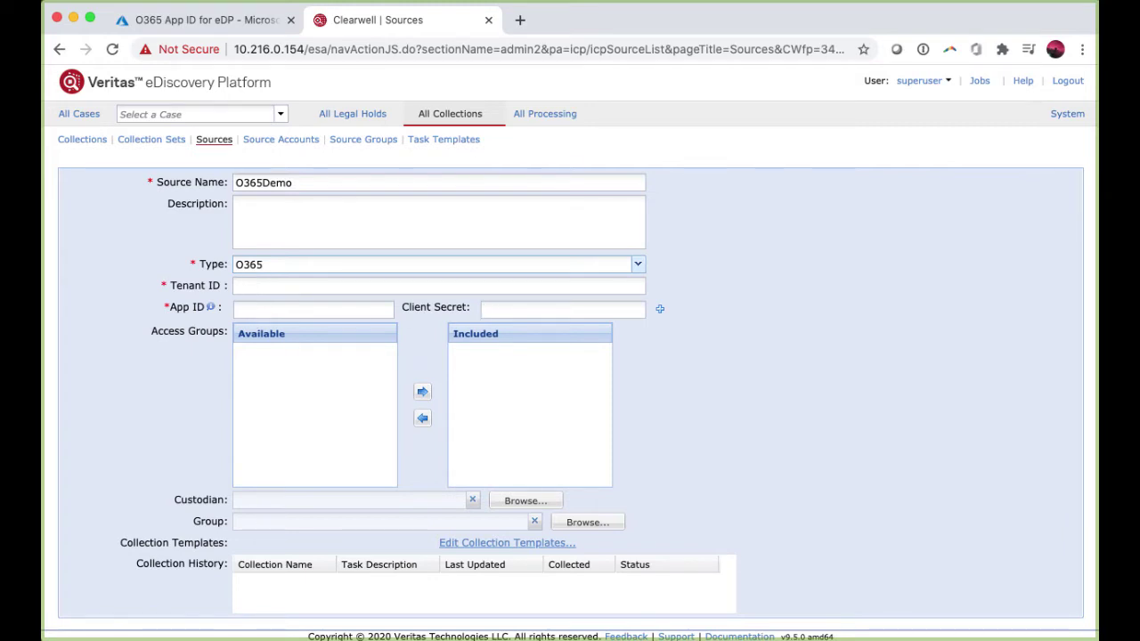
# - Copy the Azure tenant ID from the text note into the new source's Tenant ID
pyautogui.press('super+Tab')
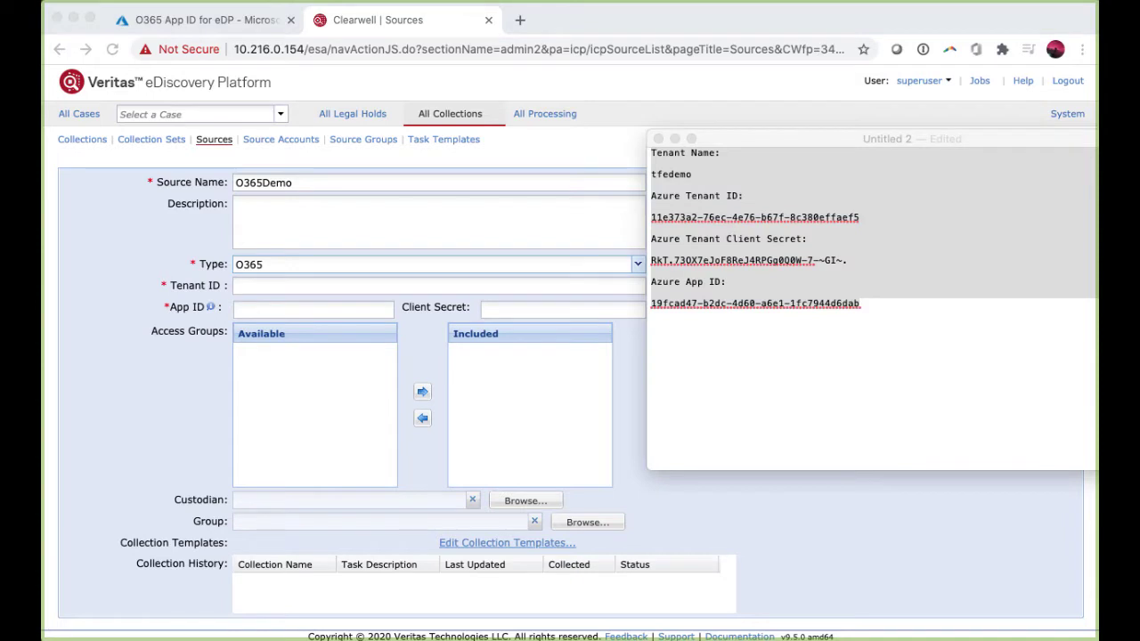
pyautogui.click(763, 311)
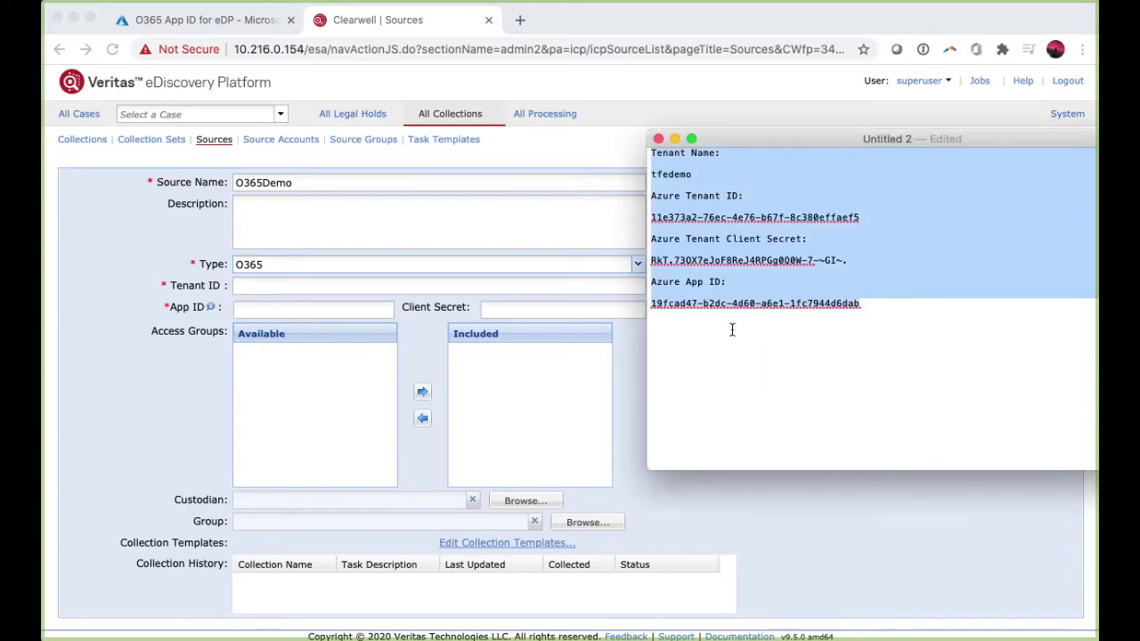
pyautogui.click(821, 195)
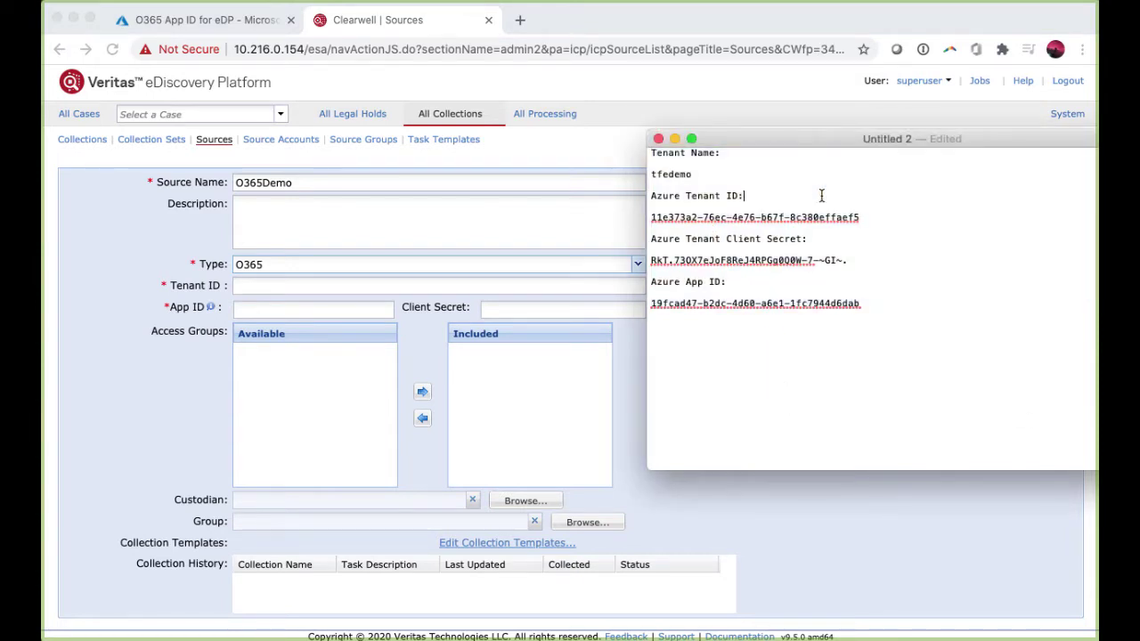
pyautogui.tripleClick(755, 218)
pyautogui.press('super+c')
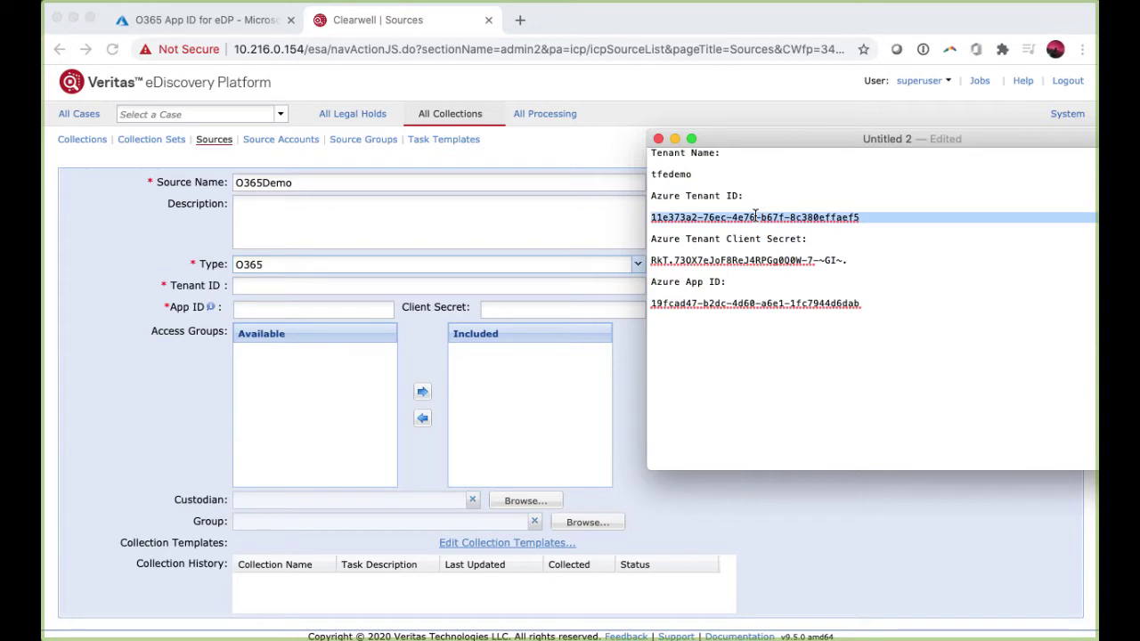
pyautogui.click(273, 285)
pyautogui.press('super+v')
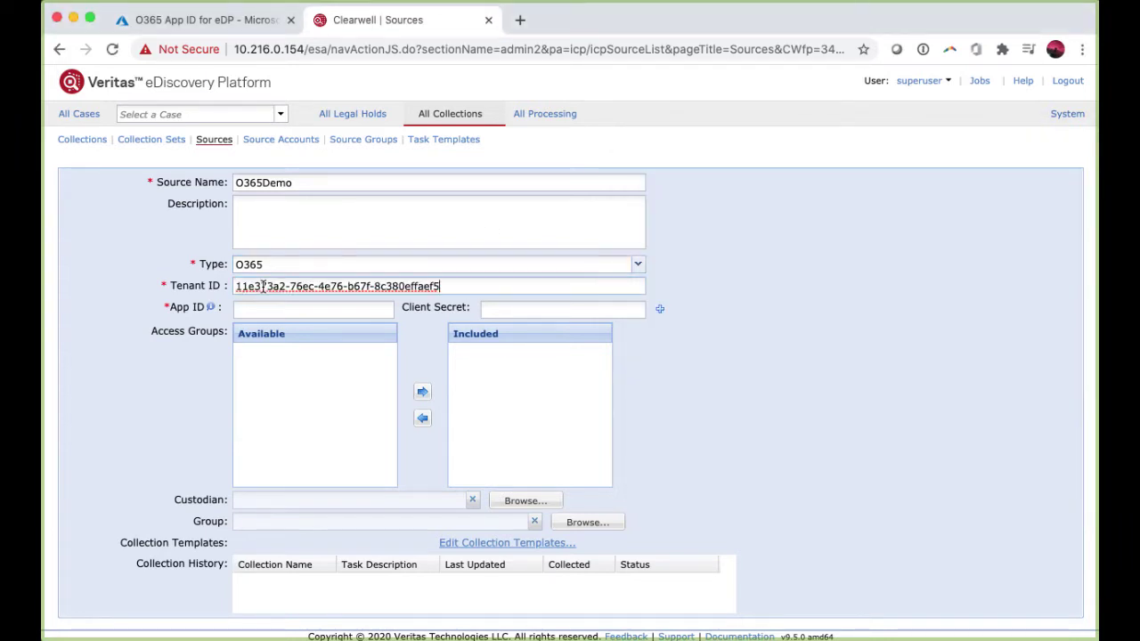
# - Copy the Azure app ID from the text note into the new source's App ID
pyautogui.press('super+Tab')
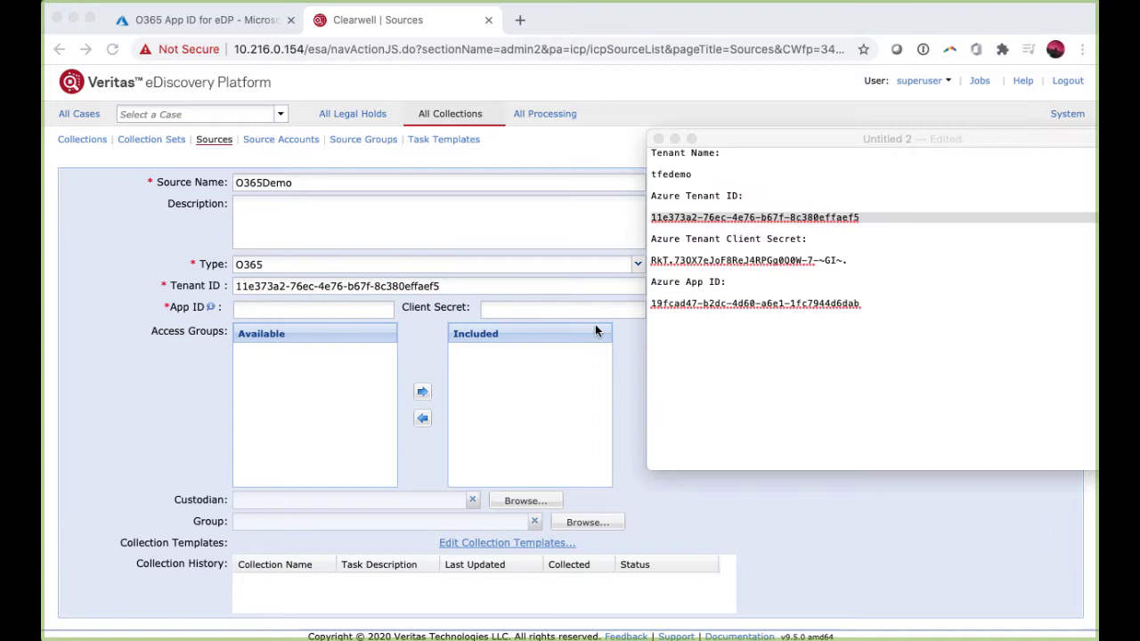
pyautogui.click(717, 310)
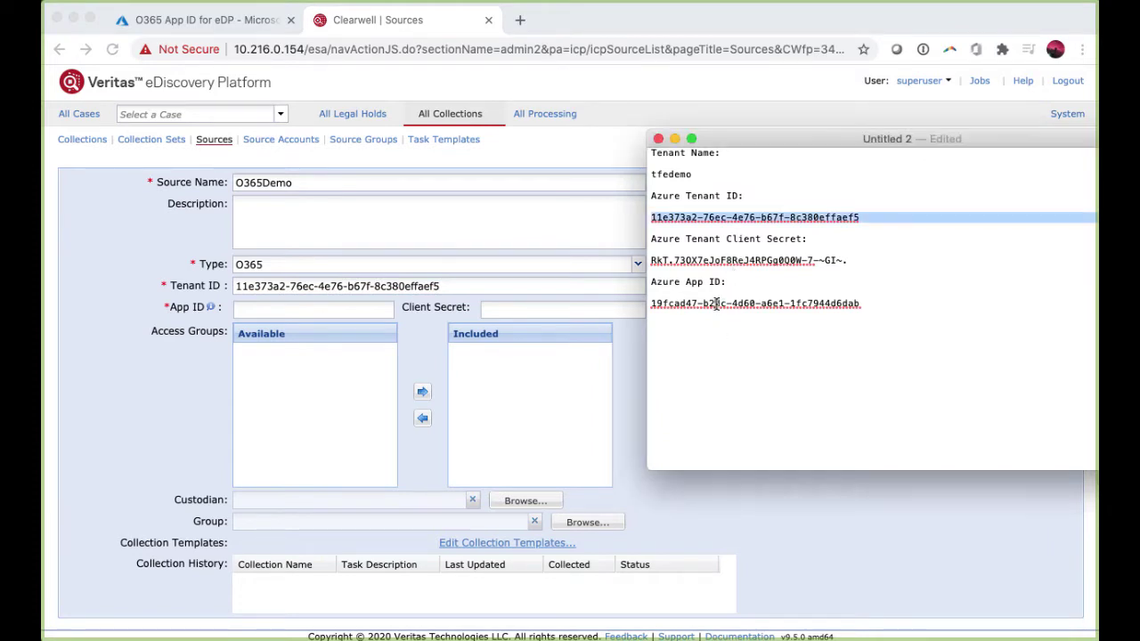
pyautogui.tripleClick(717, 304)
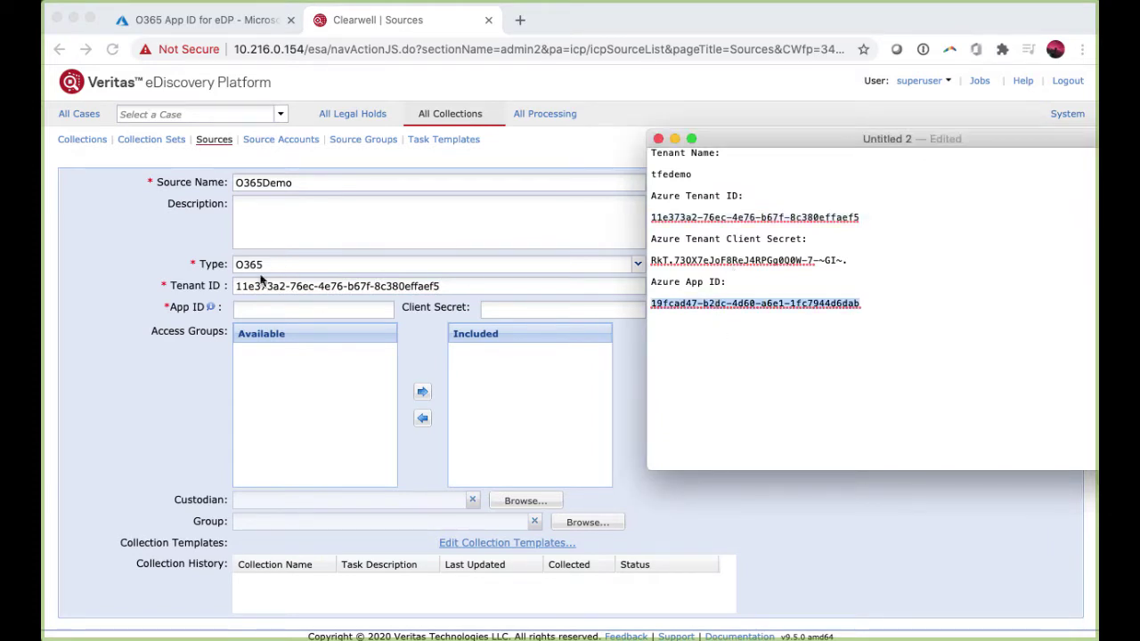
pyautogui.click(243, 309)
pyautogui.press('super+v')
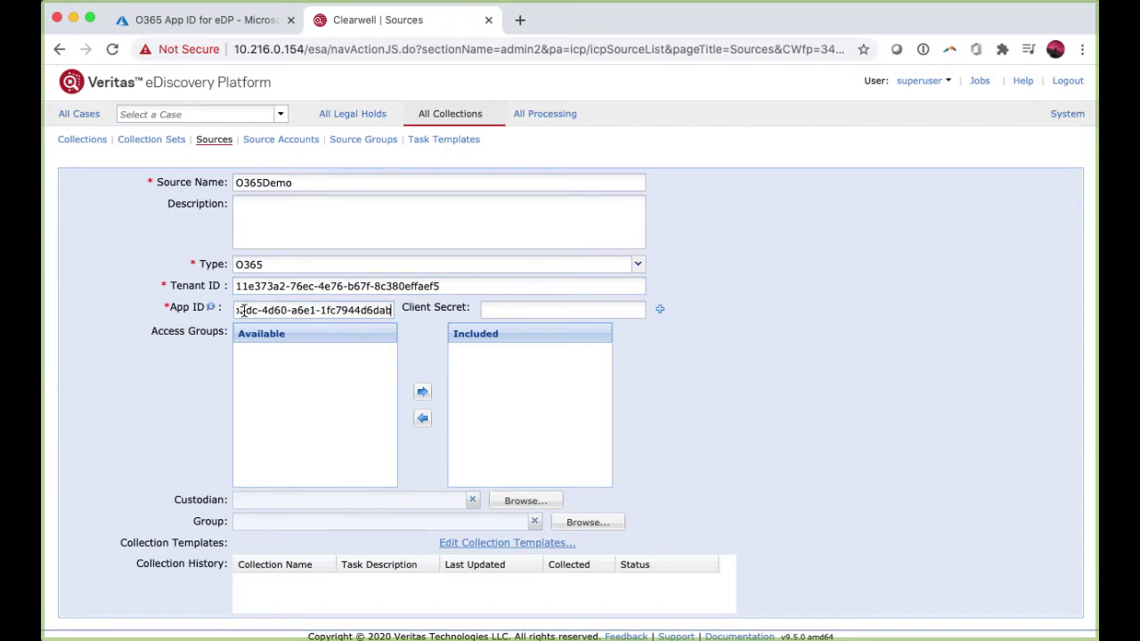
# - Copy the Azure tenant client secret from the text note into the source's Client Secret
pyautogui.press('super+Tab')
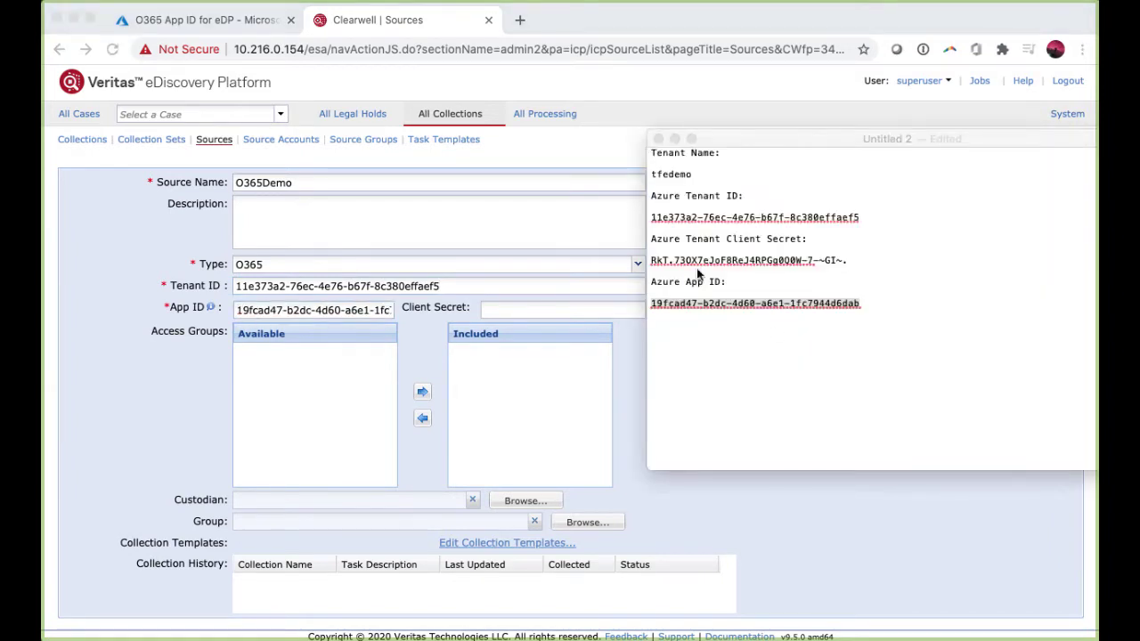
pyautogui.doubleClick(703, 260)
pyautogui.tripleClick(703, 261)
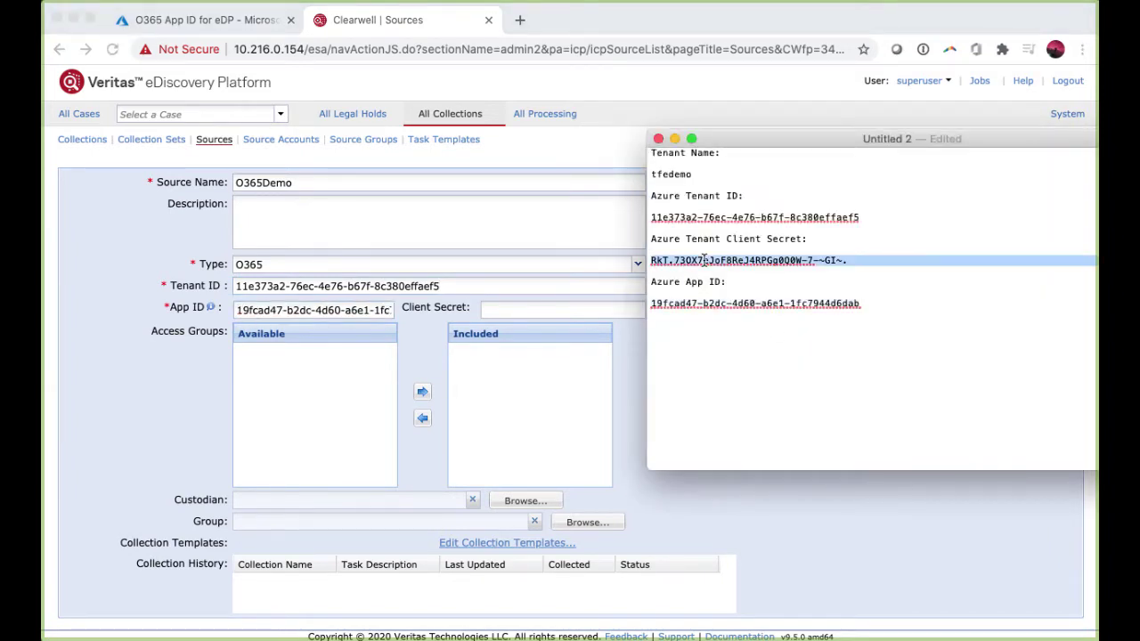
pyautogui.click(532, 307)
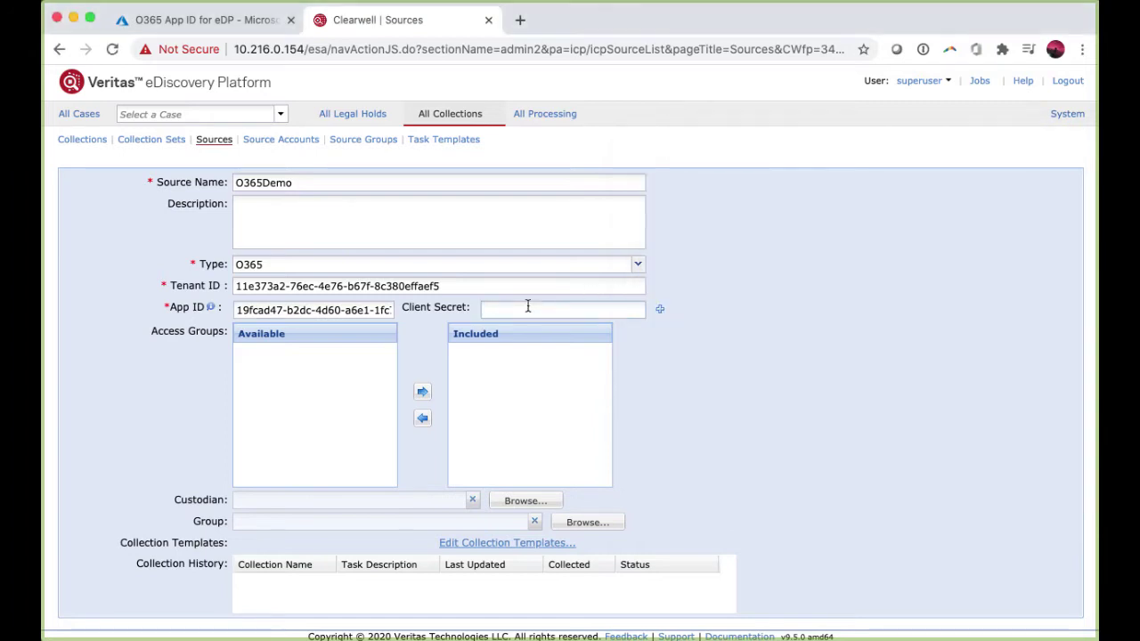
pyautogui.press('super+v')
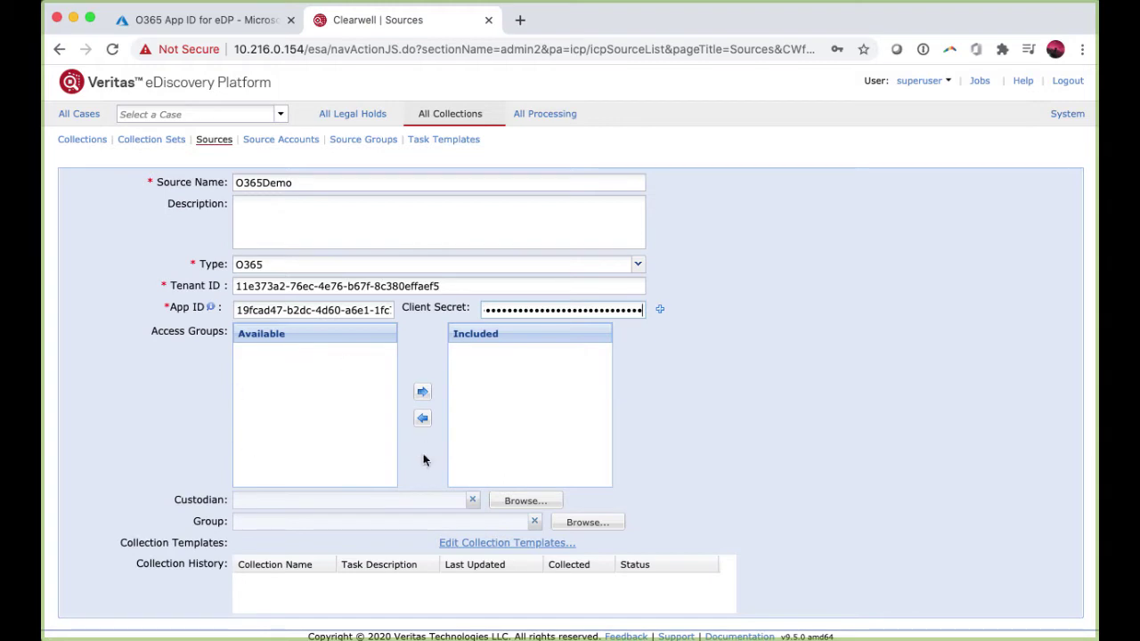
# - Enter the description "TFE Demo for O365 Collections" for the source and save it
pyautogui.scroll(-3, 377, 400)
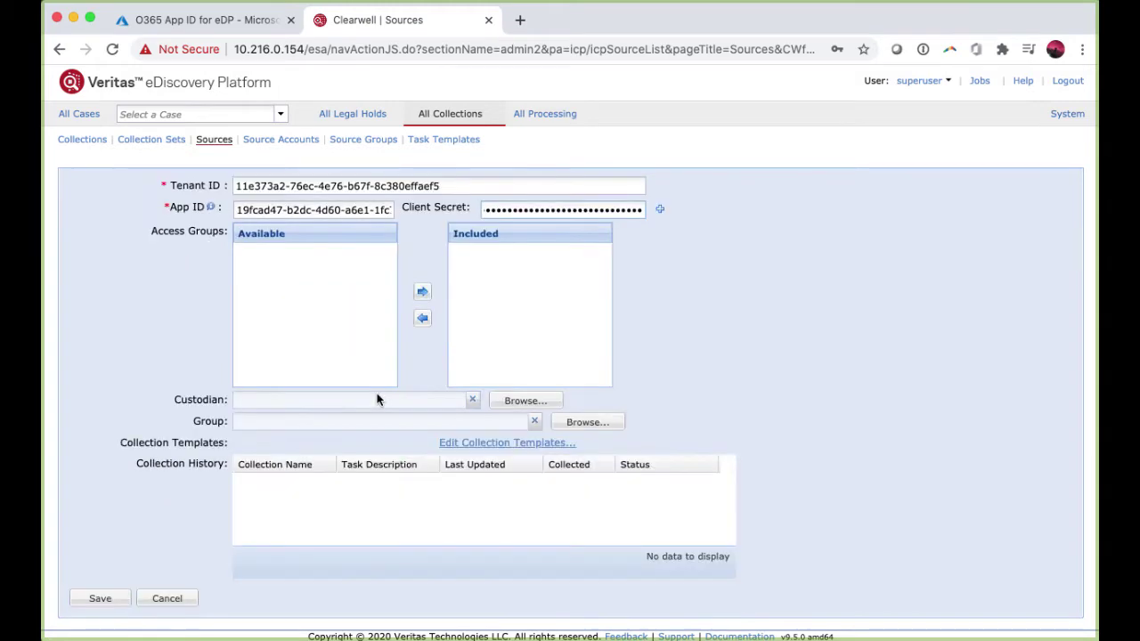
pyautogui.scroll(3, 378, 401)
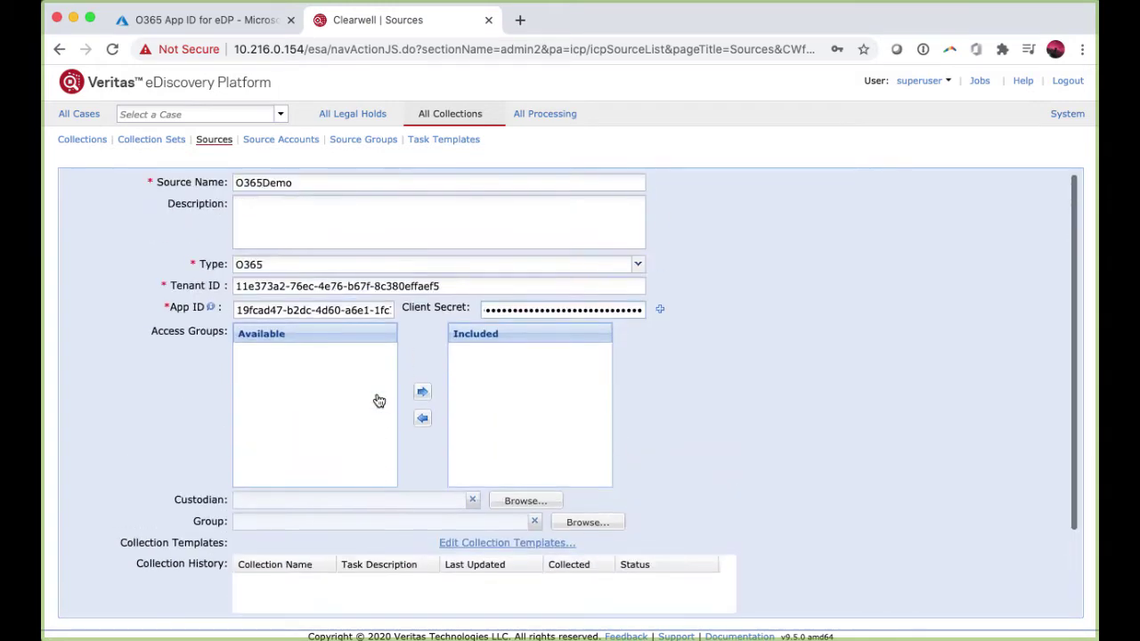
pyautogui.click(330, 217)
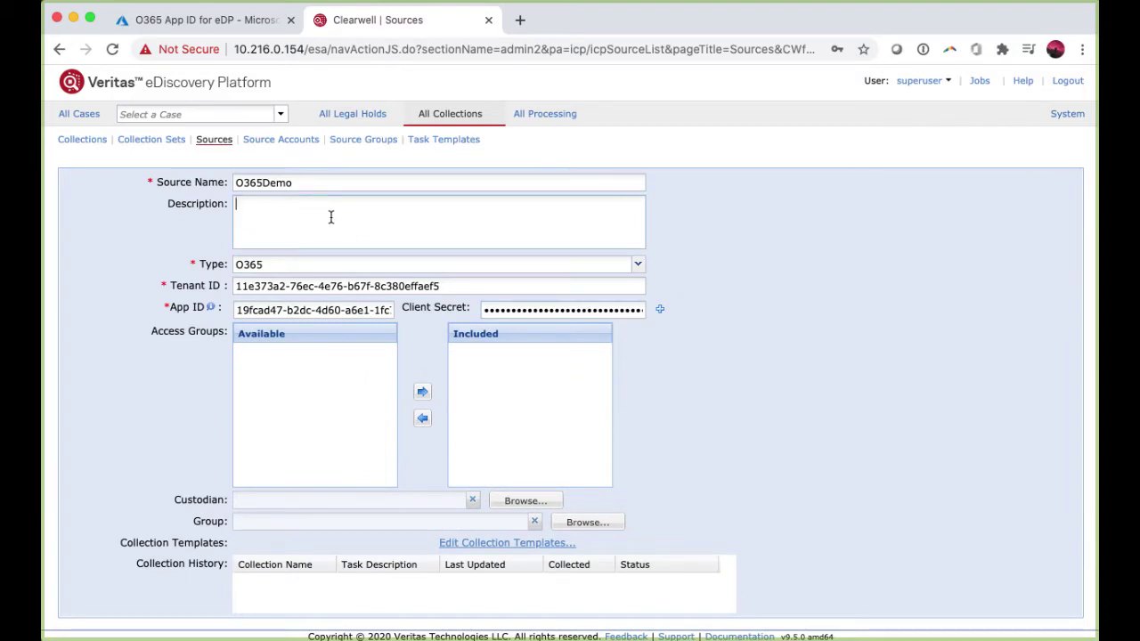
pyautogui.write('TFe Demo')
pyautogui.click(254, 204)
pyautogui.press('BackSpace')
pyautogui.write('E')
pyautogui.click(337, 212)
pyautogui.write('for O365 Collections')
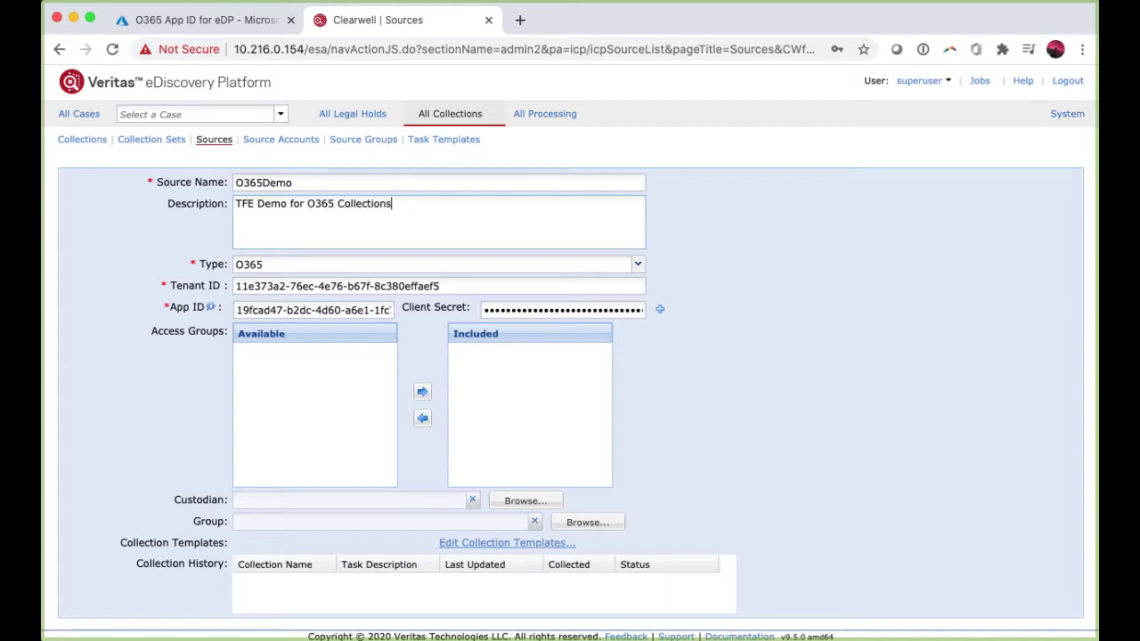
pyautogui.scroll(-3, 153, 461)
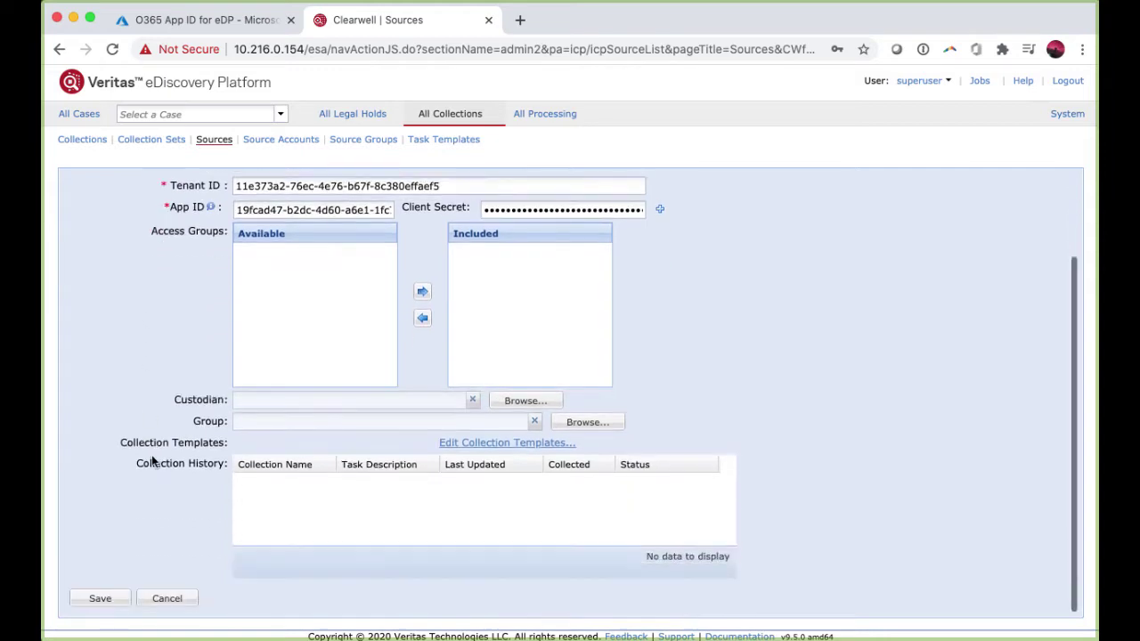
pyautogui.click(99, 603)
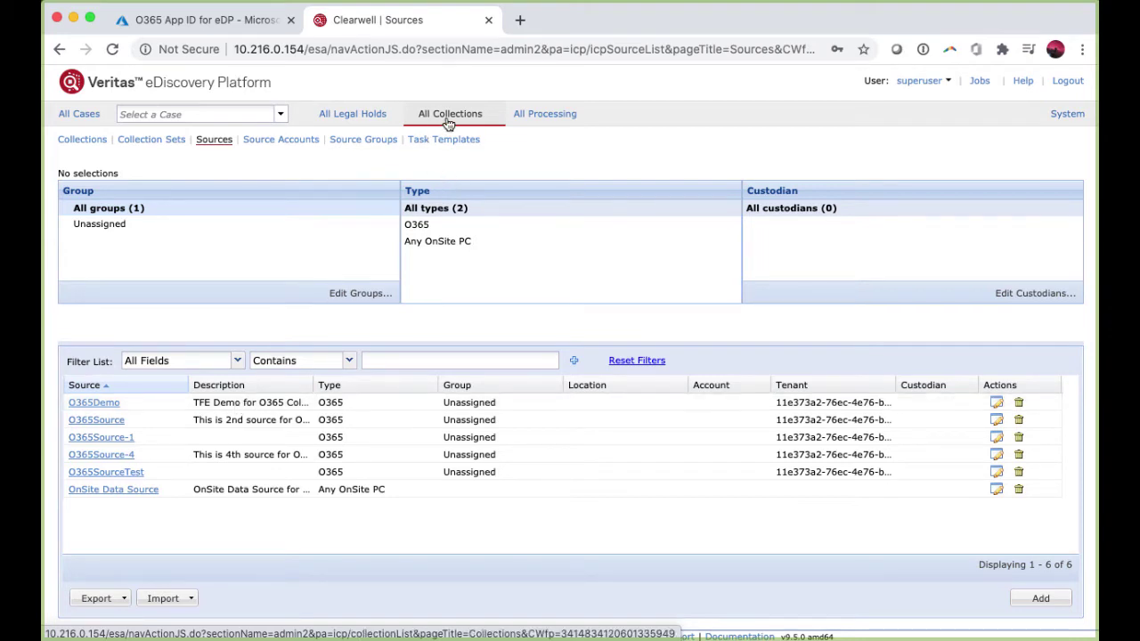
# - Add a new collection named "TFEDemo O365" with the description "TFE Demo for O365"
pyautogui.click(92, 142)
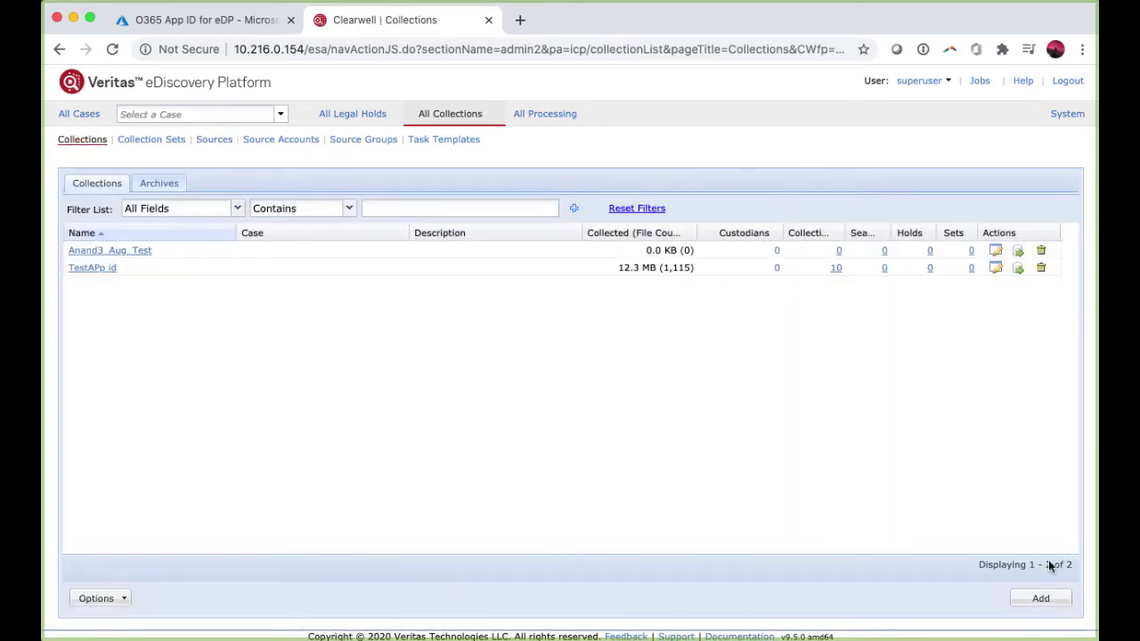
pyautogui.click(1042, 600)
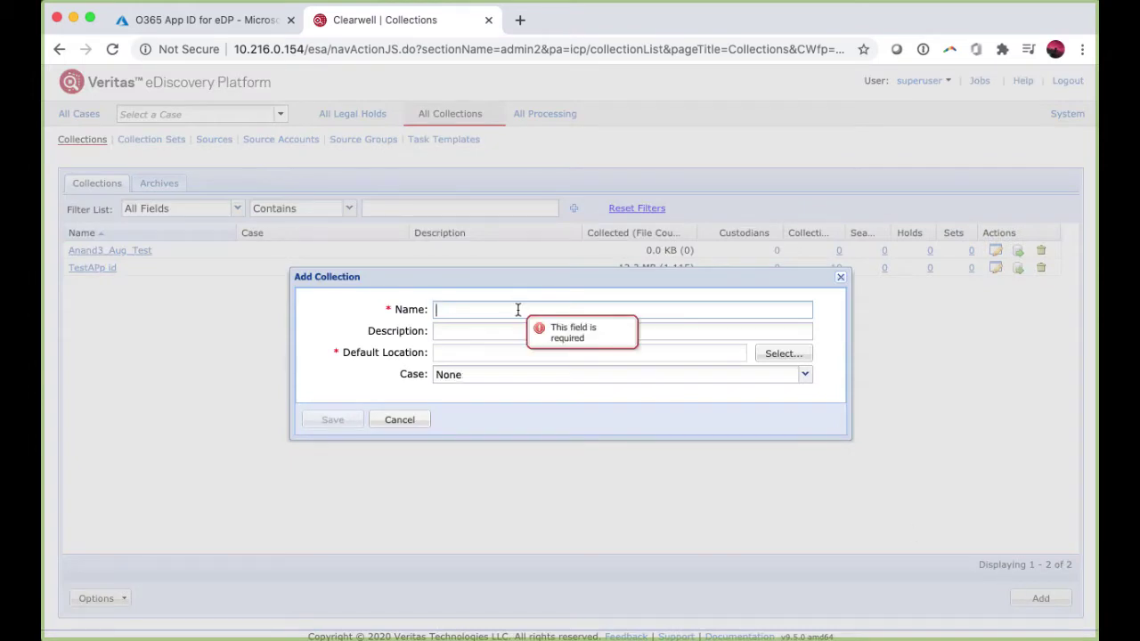
pyautogui.write('TFEDemo')
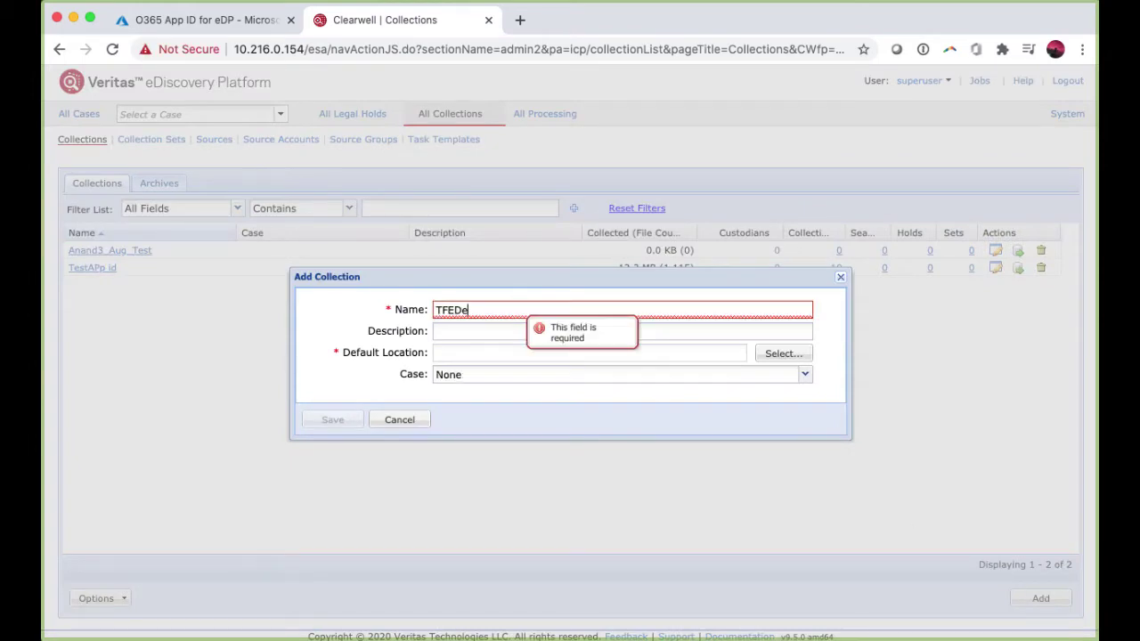
pyautogui.click(469, 329)
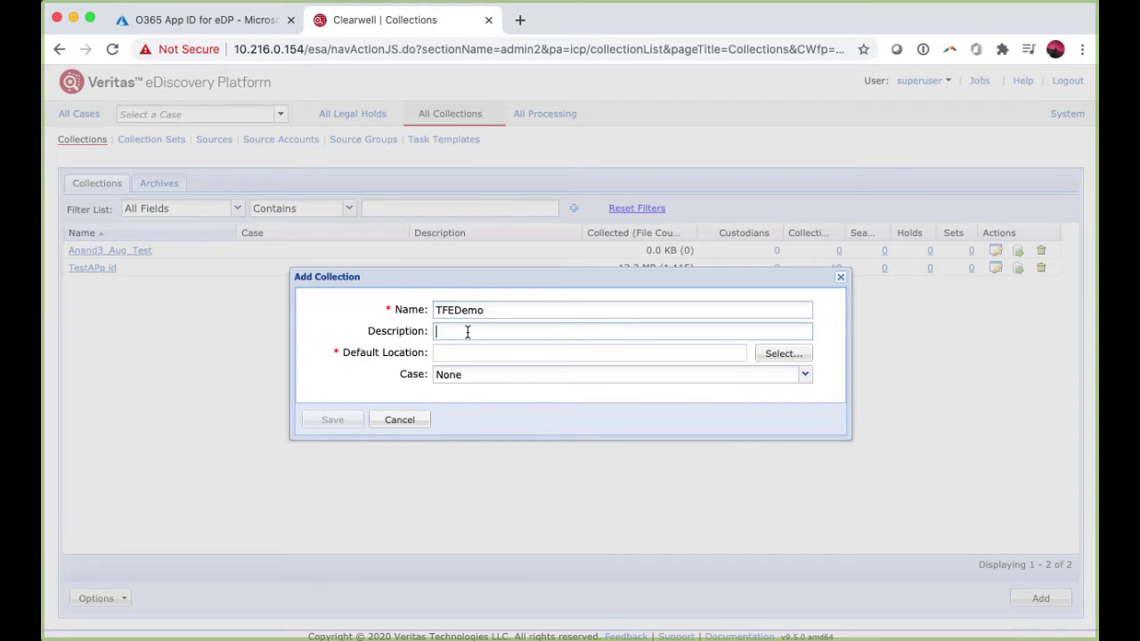
pyautogui.write('TFE Demo for O365')
pyautogui.click(514, 310)
pyautogui.write('O365')
# - Set the collection's default location to \\10.216.0.154\d$\O365Destination, leave the case as None, and save the collection
pyautogui.click(789, 353)
pyautogui.click(349, 166)
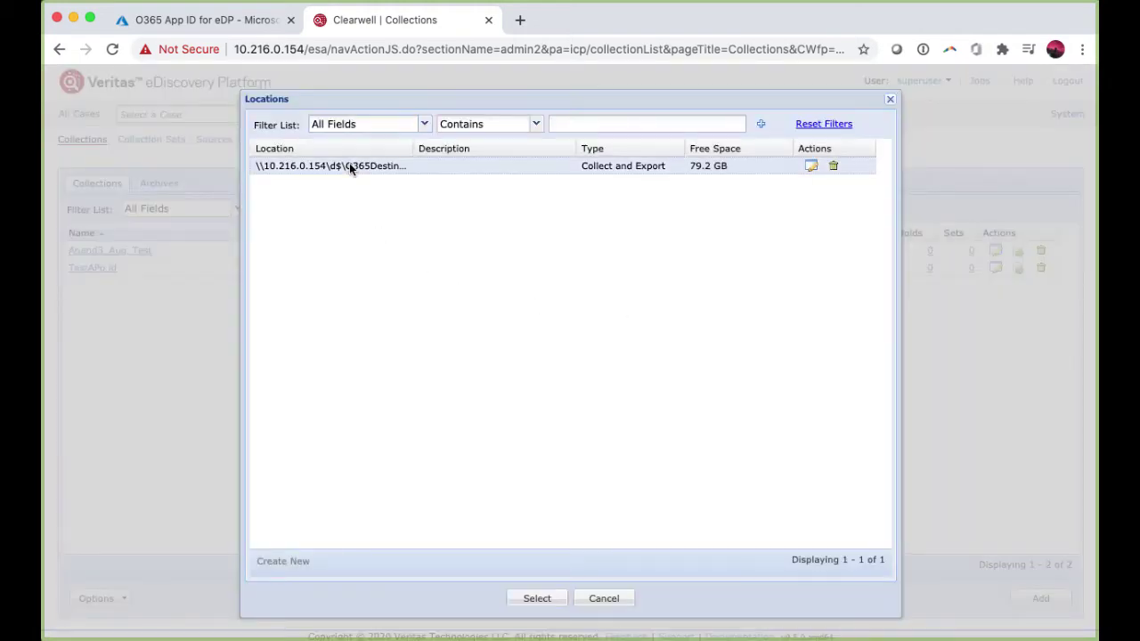
pyautogui.click(537, 598)
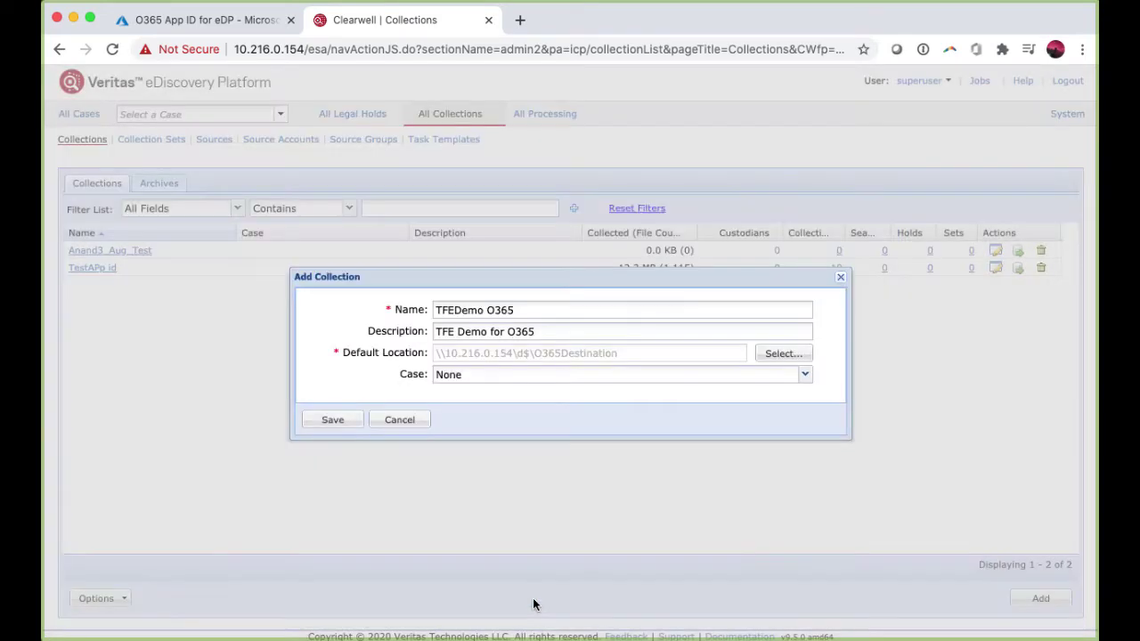
pyautogui.click(480, 378)
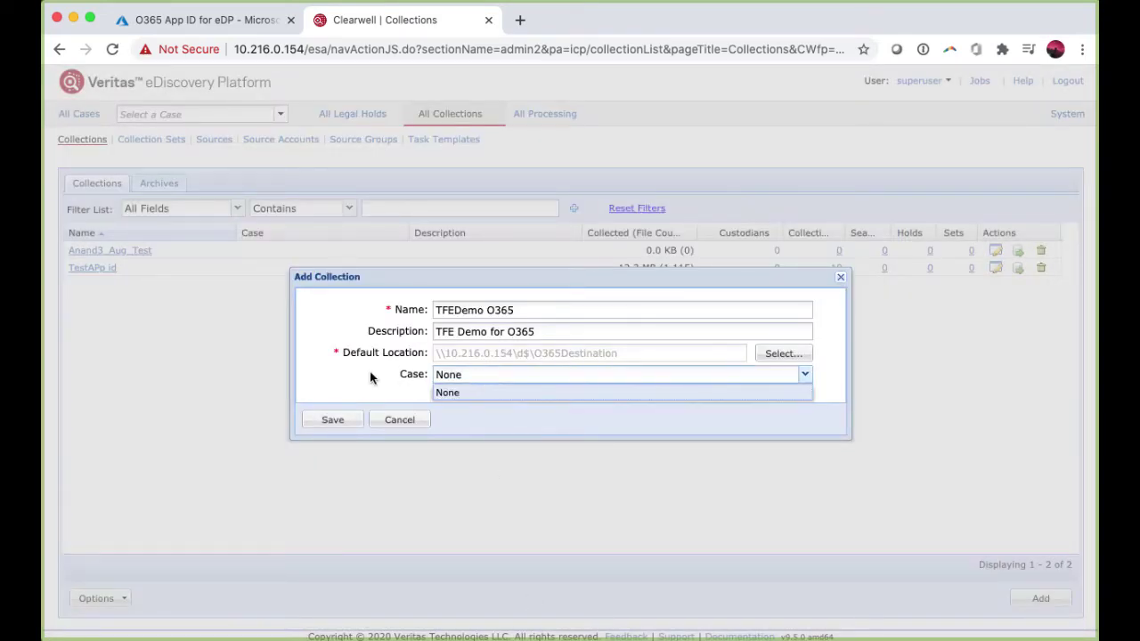
pyautogui.click(339, 421)
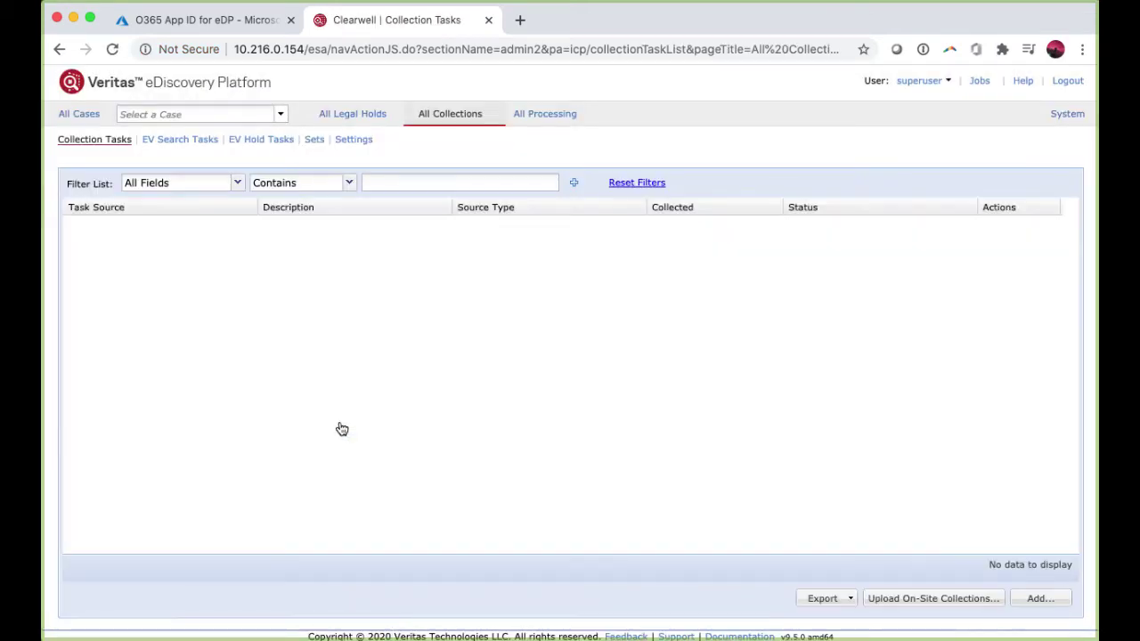
# - Add a collection task and choose O365Demo as its source from the sources of type O365
pyautogui.click(1037, 599)
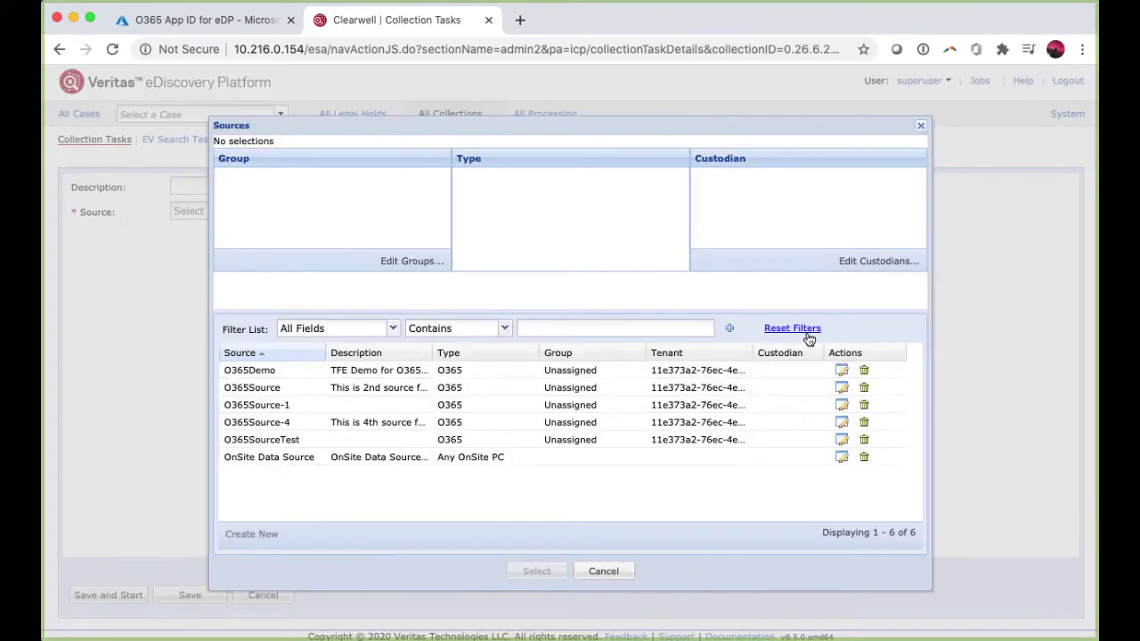
pyautogui.click(472, 194)
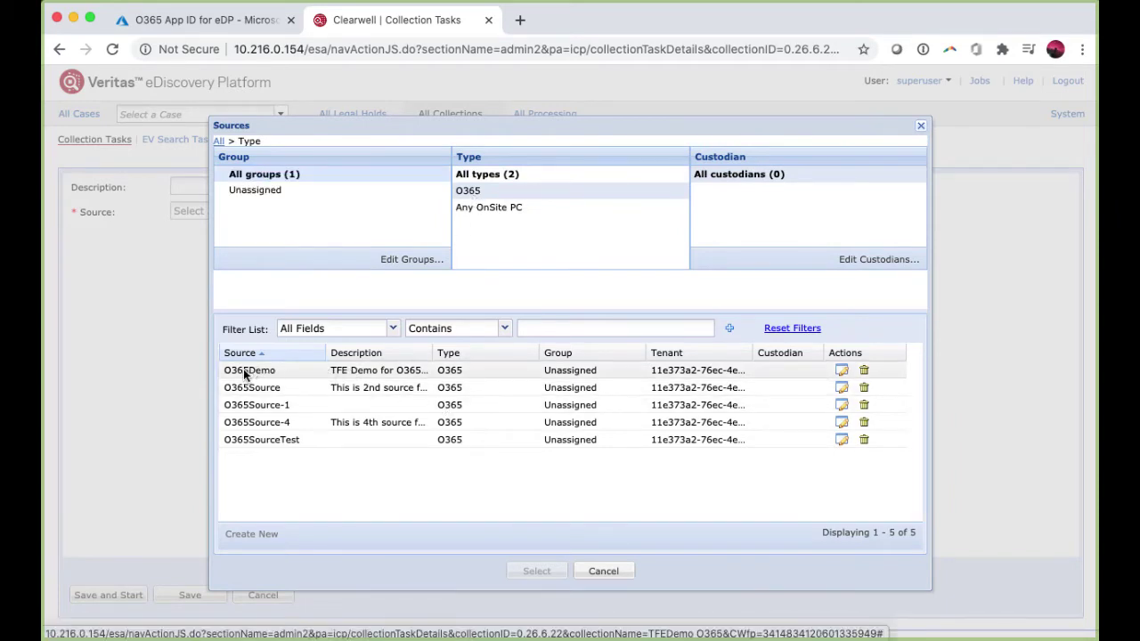
pyautogui.click(383, 370)
pyautogui.click(532, 573)
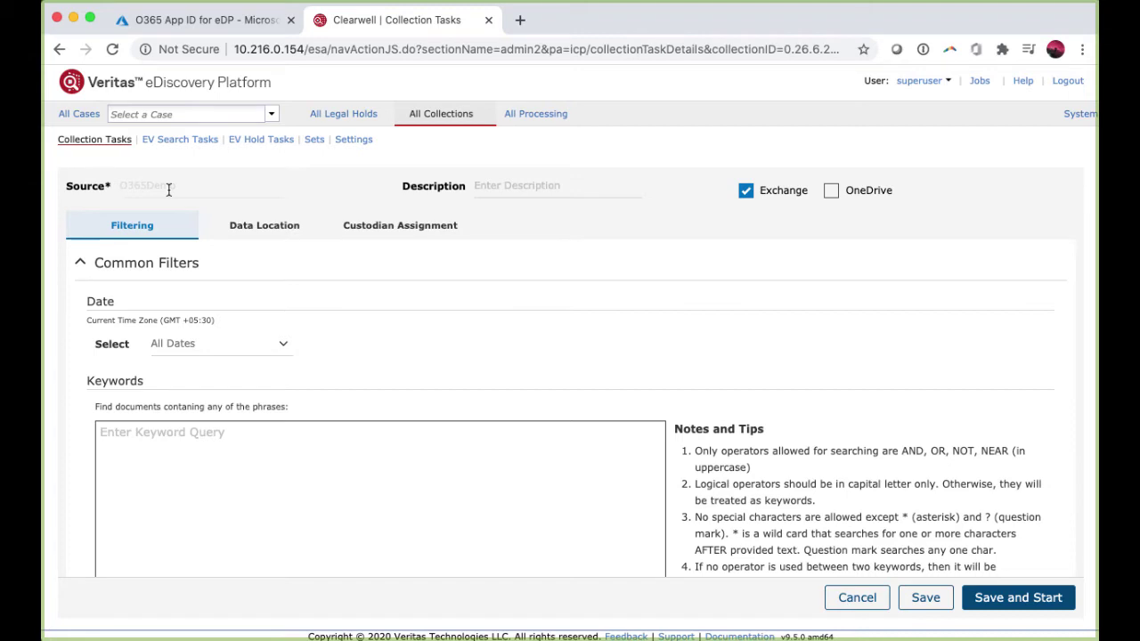
# - Collapse the common filters and switch the task's Exchange data source off and back on
pyautogui.click(518, 189)
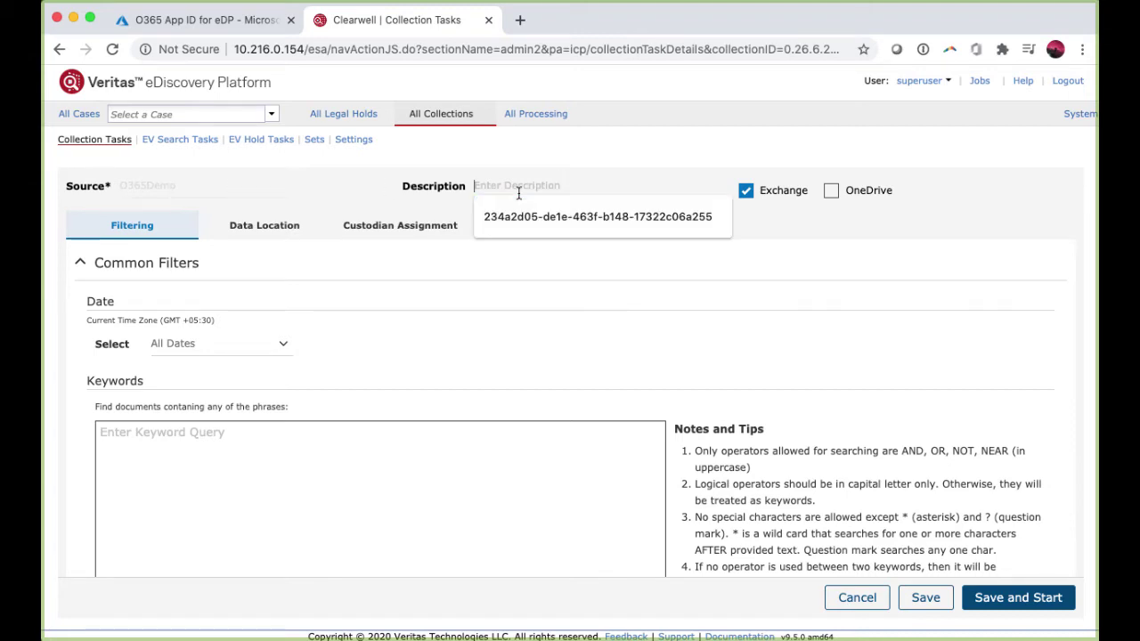
pyautogui.click(758, 270)
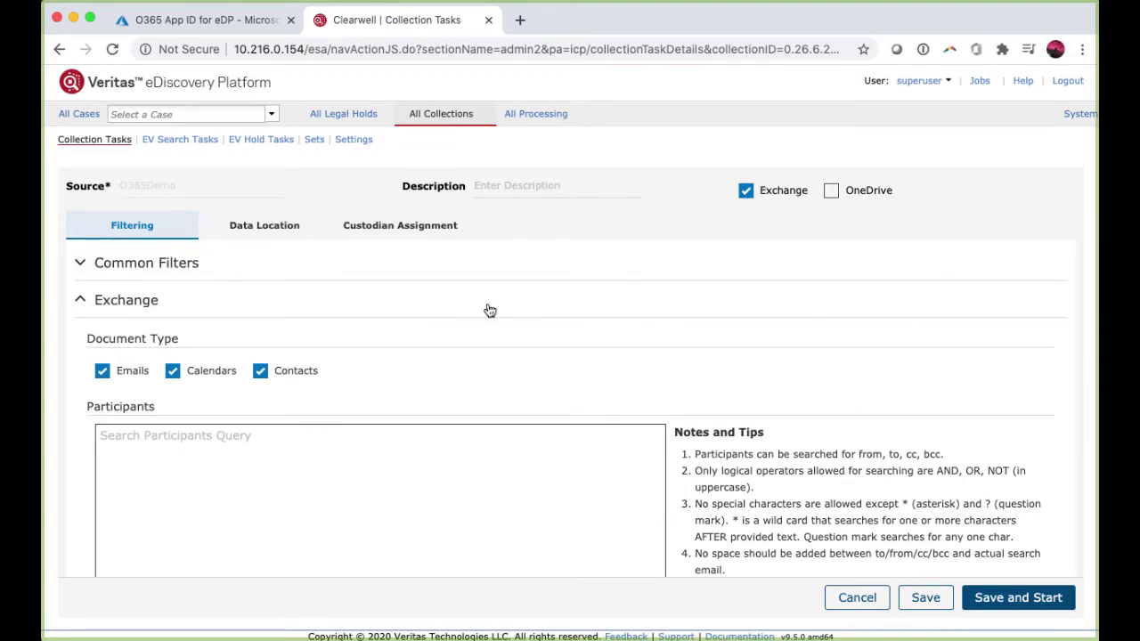
pyautogui.click(743, 199)
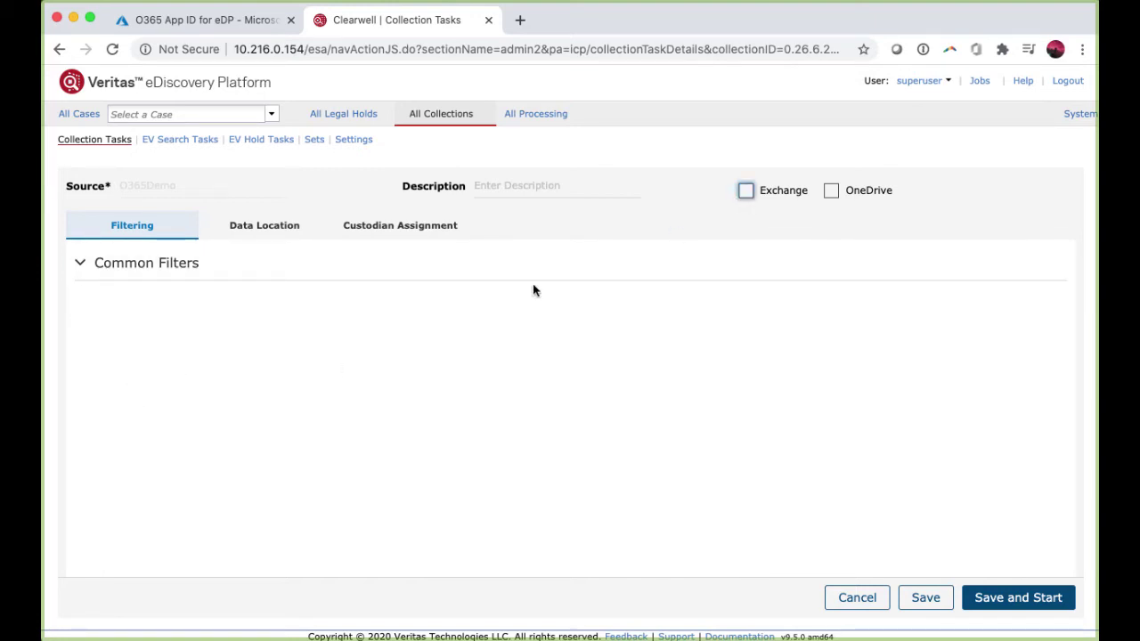
pyautogui.click(745, 192)
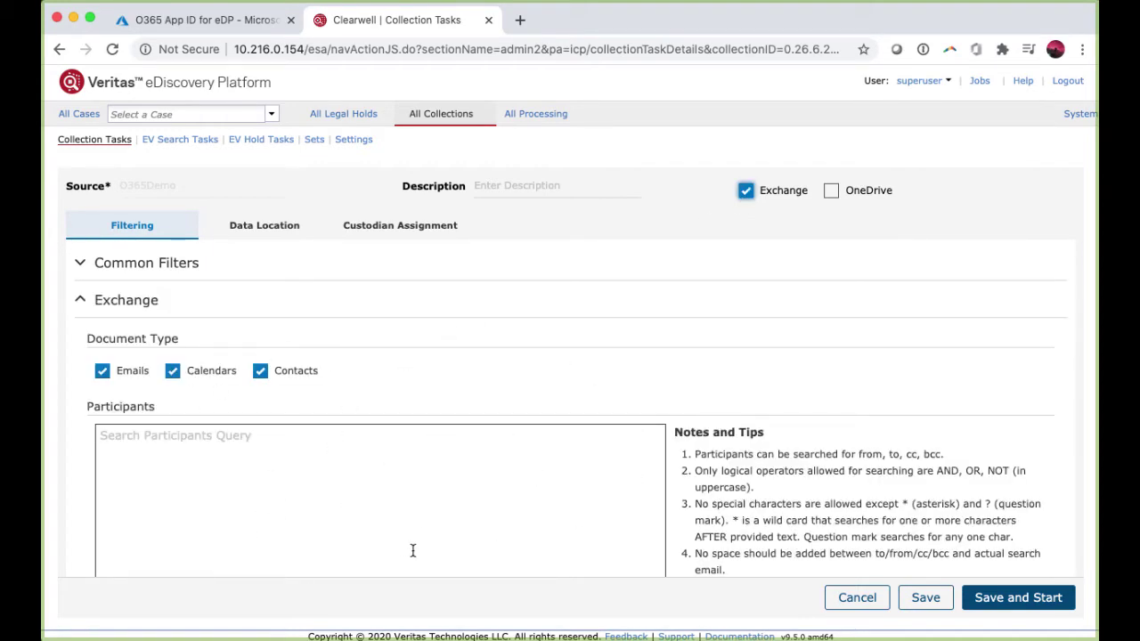
# - Include OneDrive in the task and review the Exchange attachment filter and the OneDrive file extension and date filters
pyautogui.click(830, 193)
pyautogui.scroll(-5, 415, 484)
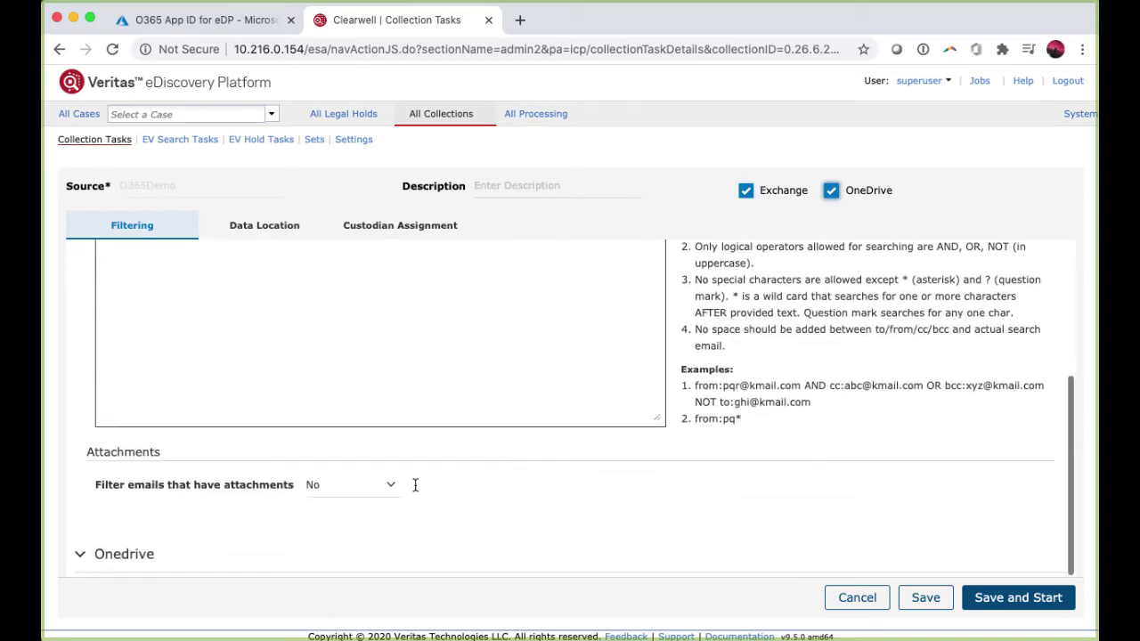
pyautogui.click(81, 555)
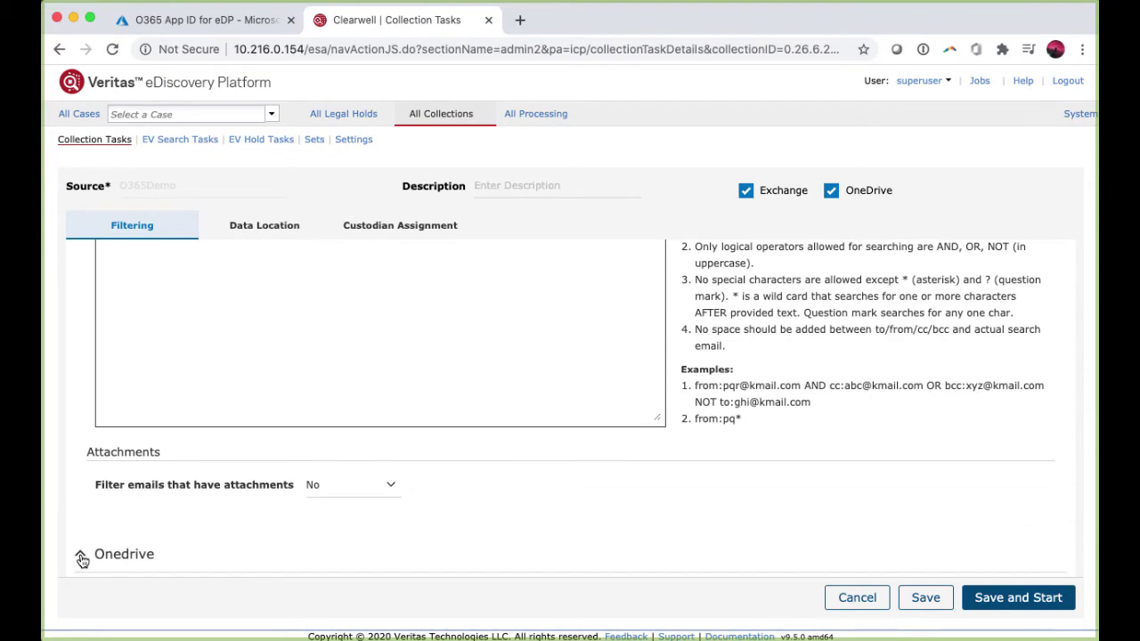
pyautogui.scroll(-1, 81, 558)
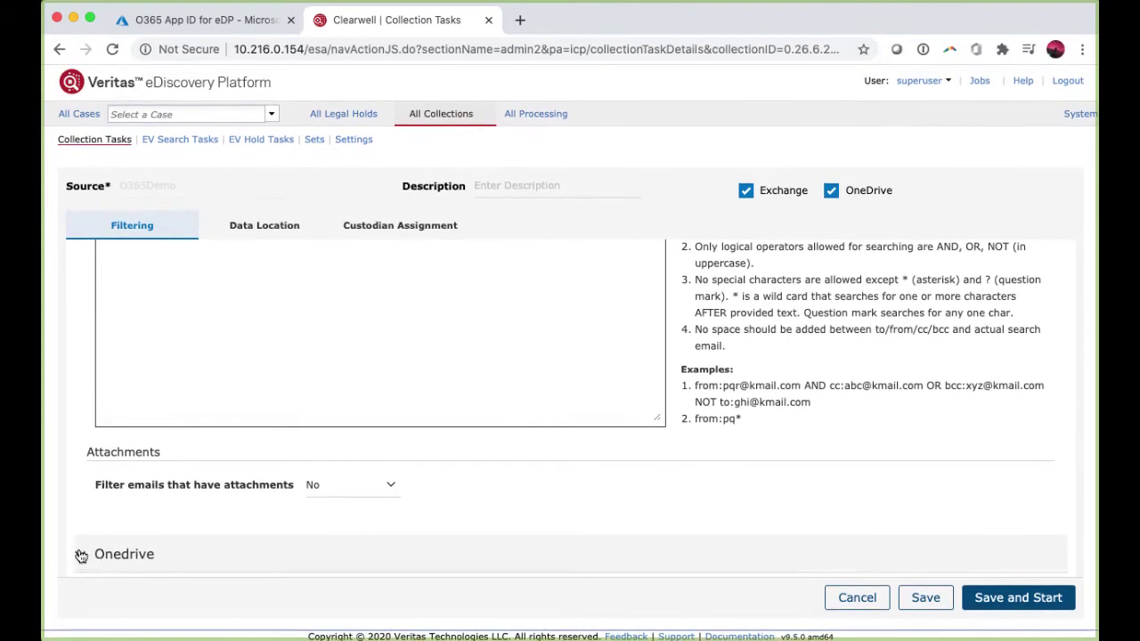
pyautogui.scroll(-4, 80, 555)
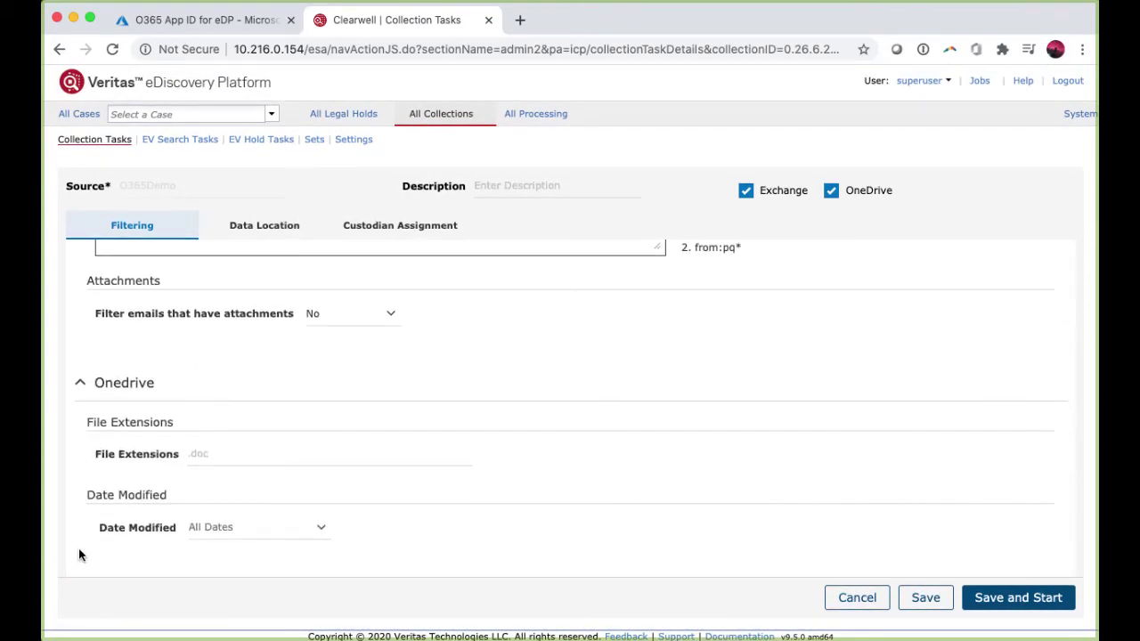
pyautogui.scroll(3, 80, 554)
pyautogui.scroll(6, 80, 554)
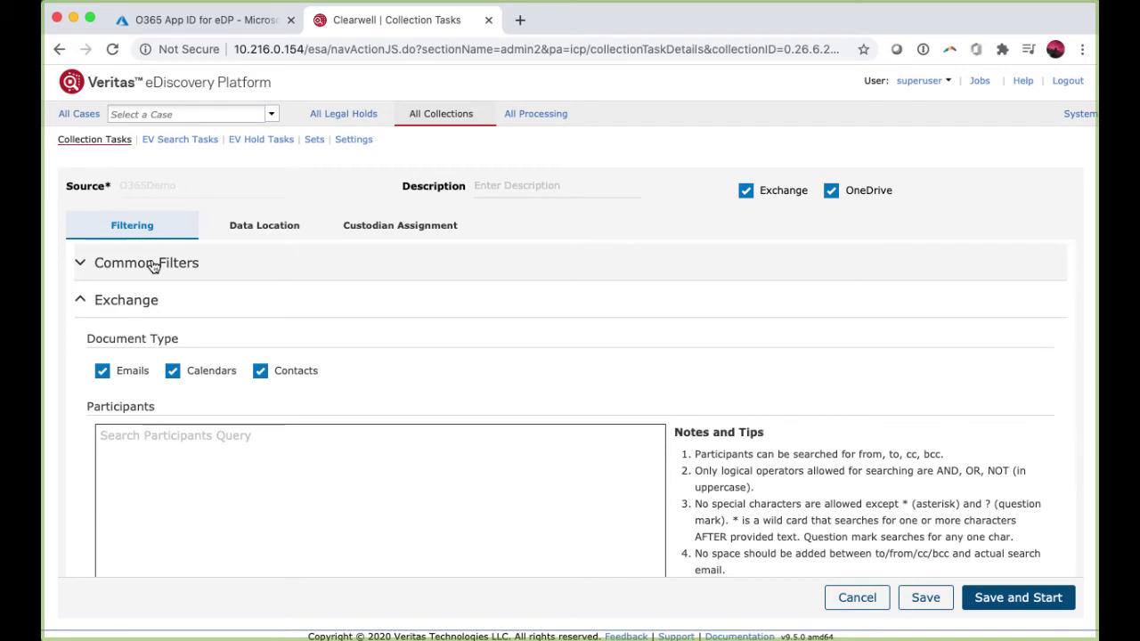
# - Expand the common filters and examine the date options and the keyword query notes
pyautogui.click(78, 265)
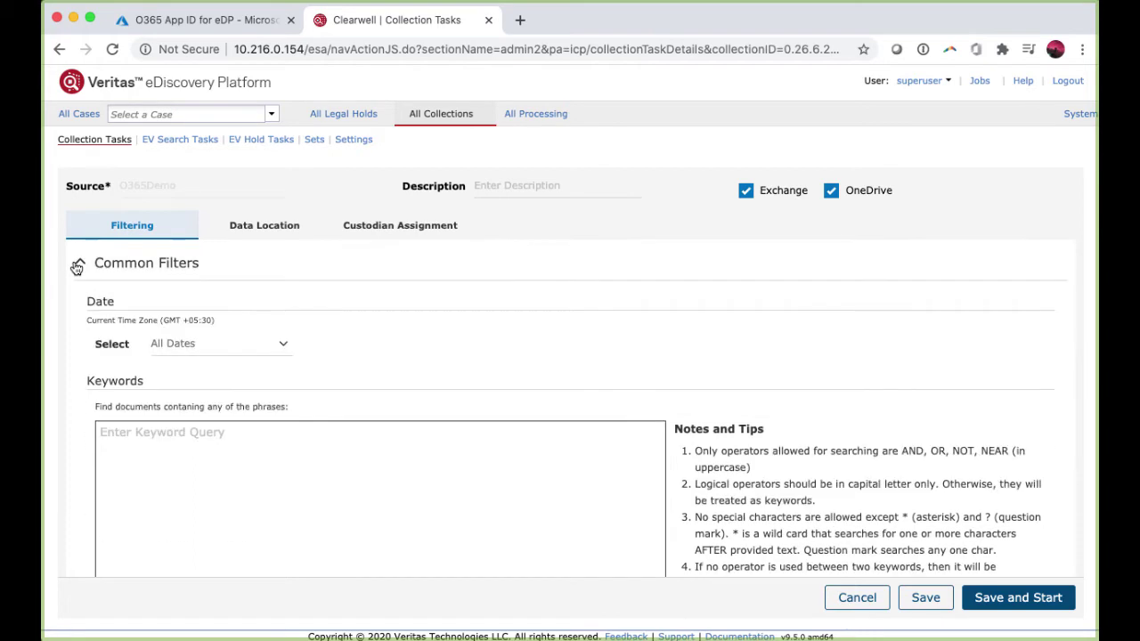
pyautogui.click(282, 347)
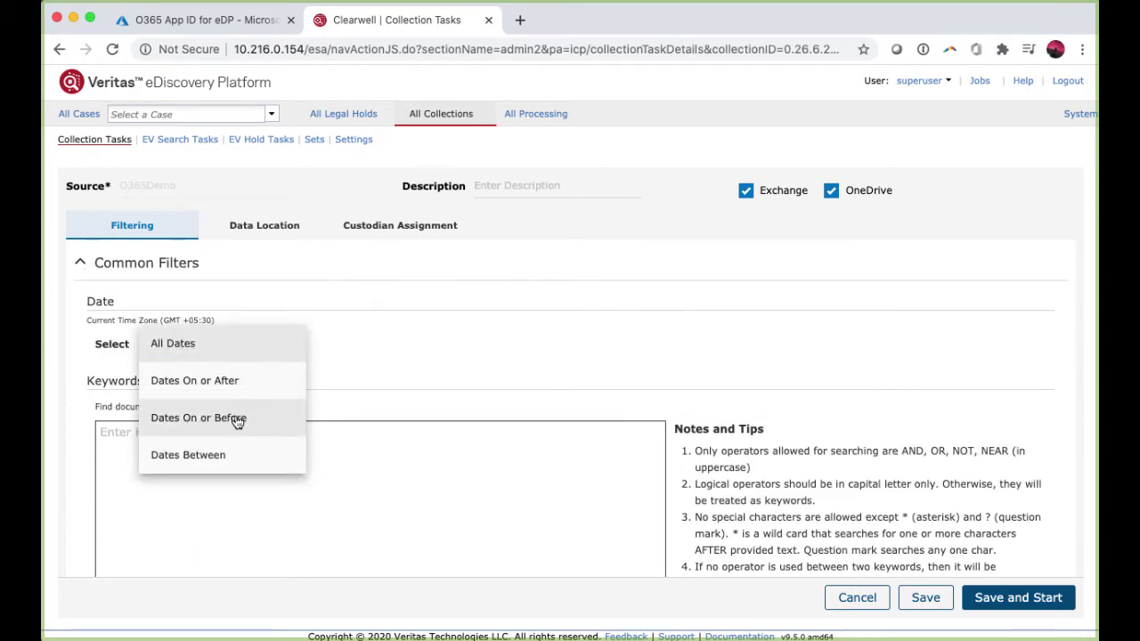
pyautogui.click(393, 362)
pyautogui.scroll(-2, 393, 361)
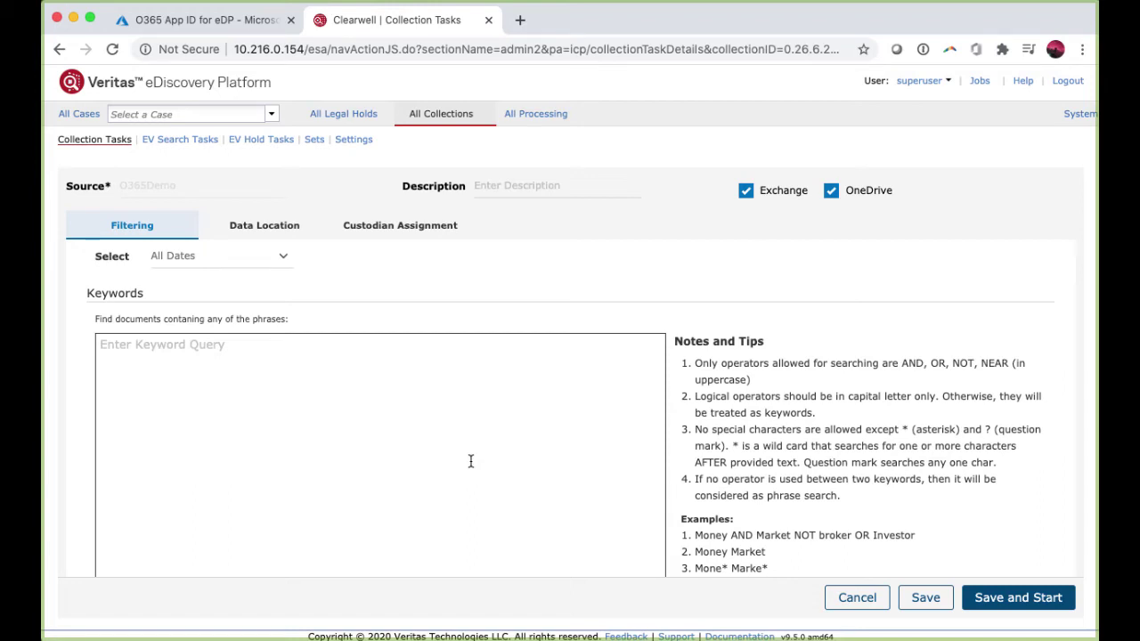
pyautogui.scroll(-2, 471, 461)
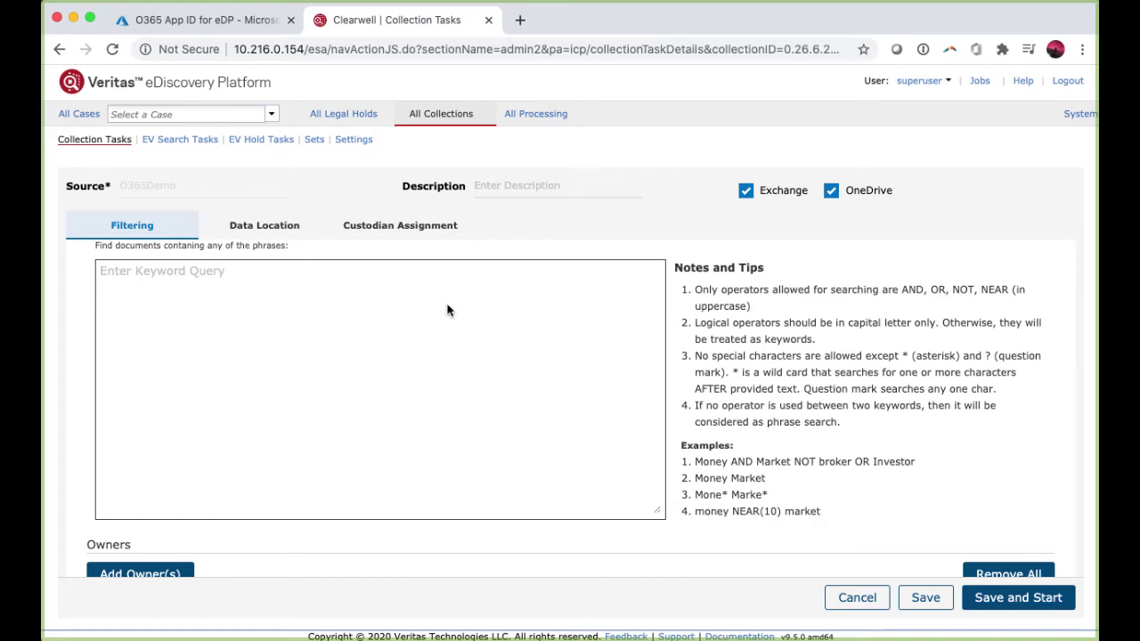
# - Review the task's data location and custodian assignment settings and return to the filtering settings
pyautogui.click(285, 230)
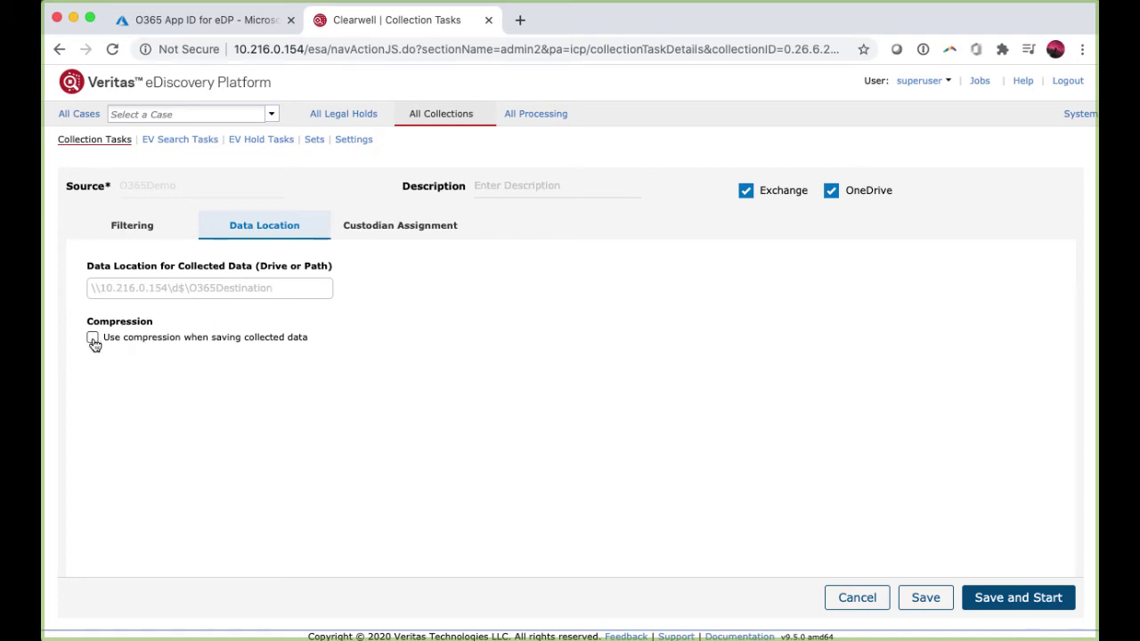
pyautogui.click(425, 230)
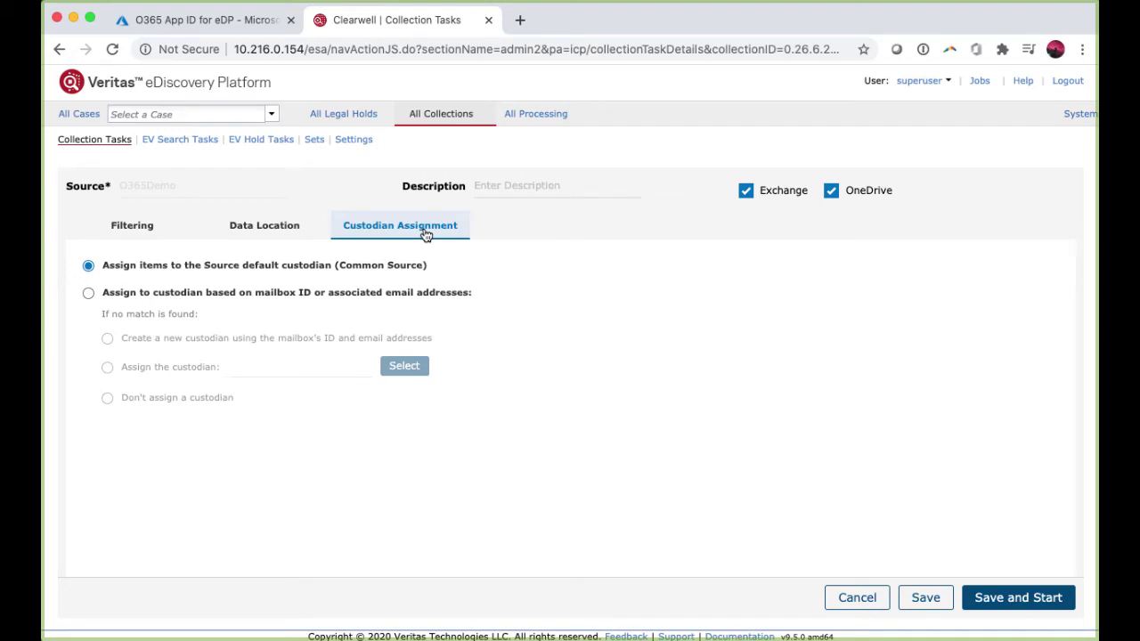
pyautogui.click(143, 227)
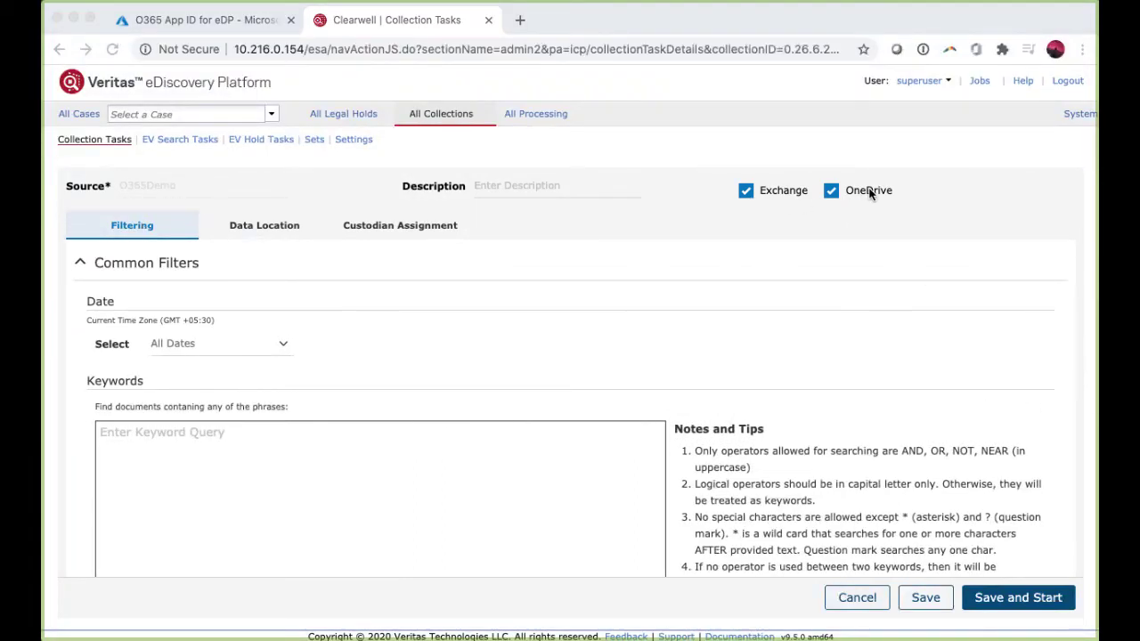
# - Set the common date filter to Dates On or After with the date 15 July 2020
pyautogui.click(284, 350)
pyautogui.click(283, 350)
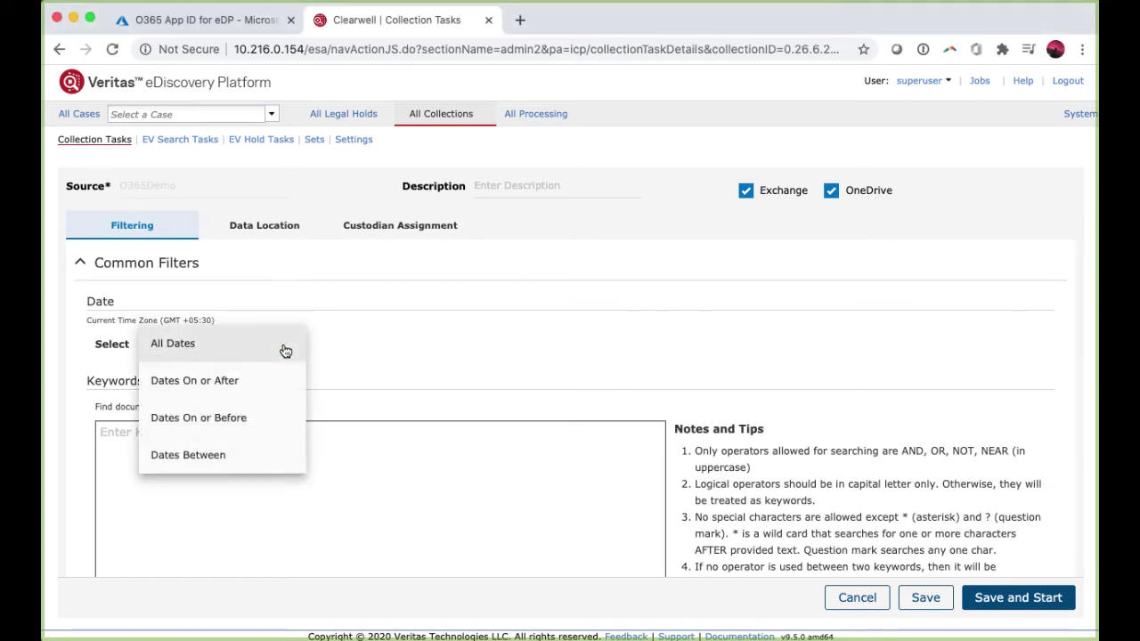
pyautogui.click(212, 383)
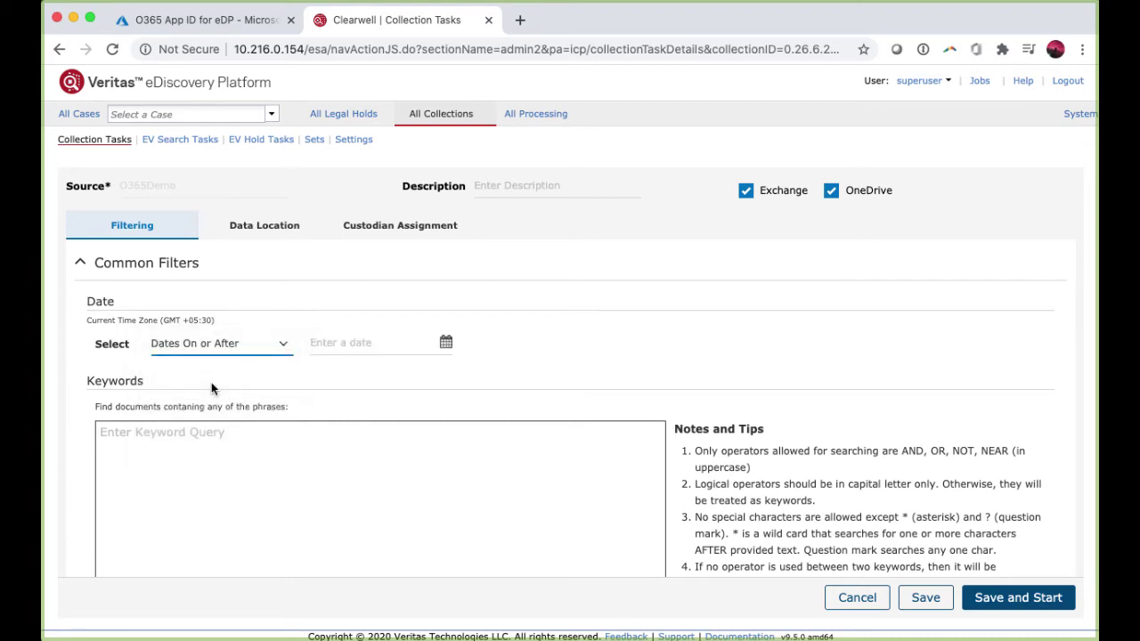
pyautogui.click(446, 344)
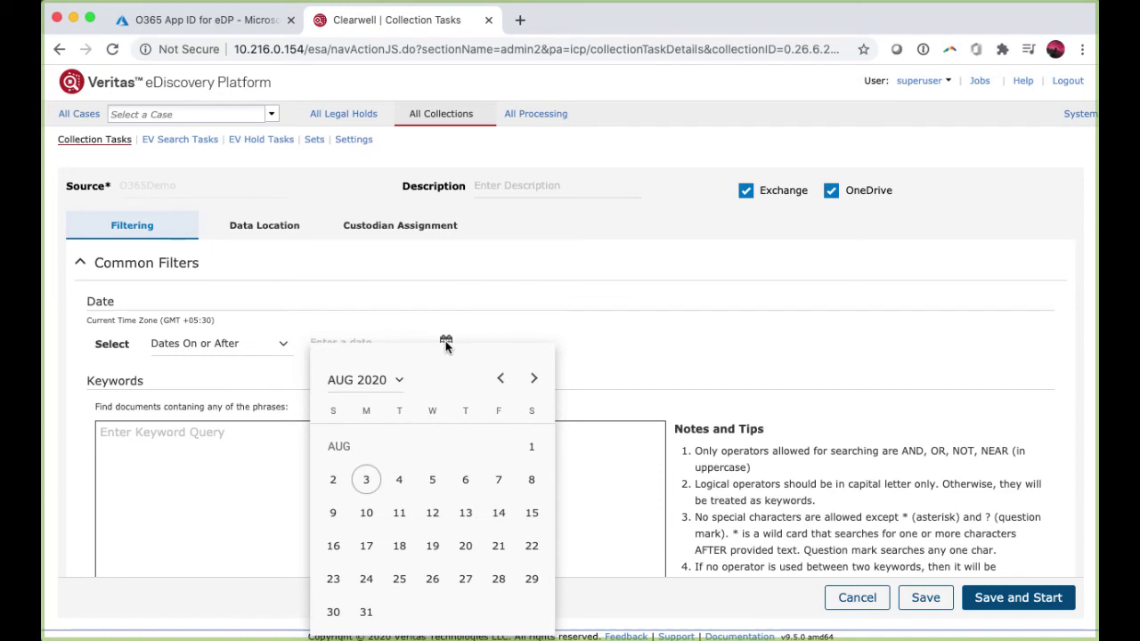
pyautogui.click(501, 383)
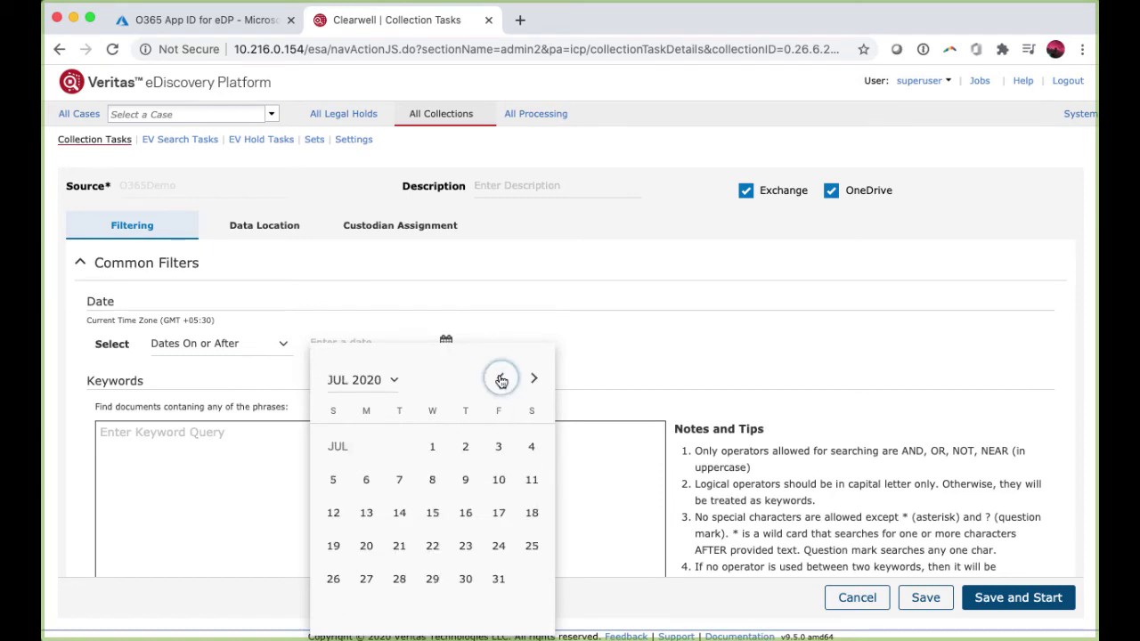
pyautogui.click(434, 520)
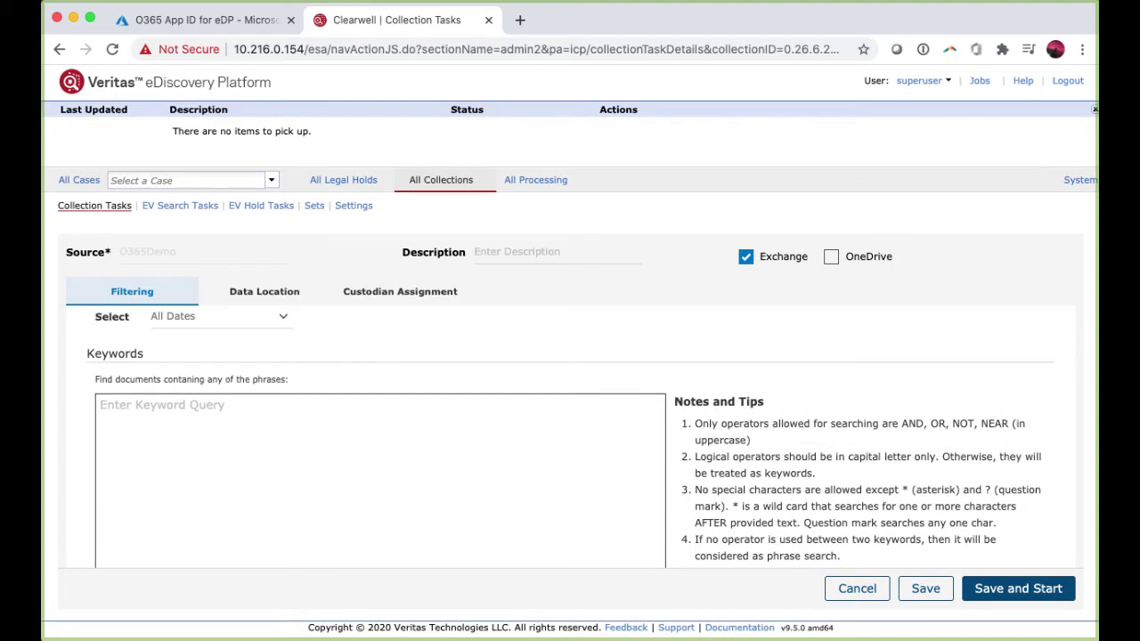
# - Enter the keyword query "Phiber" and add the fourth mailbox in the owners list as an owner
pyautogui.write('Phiber')
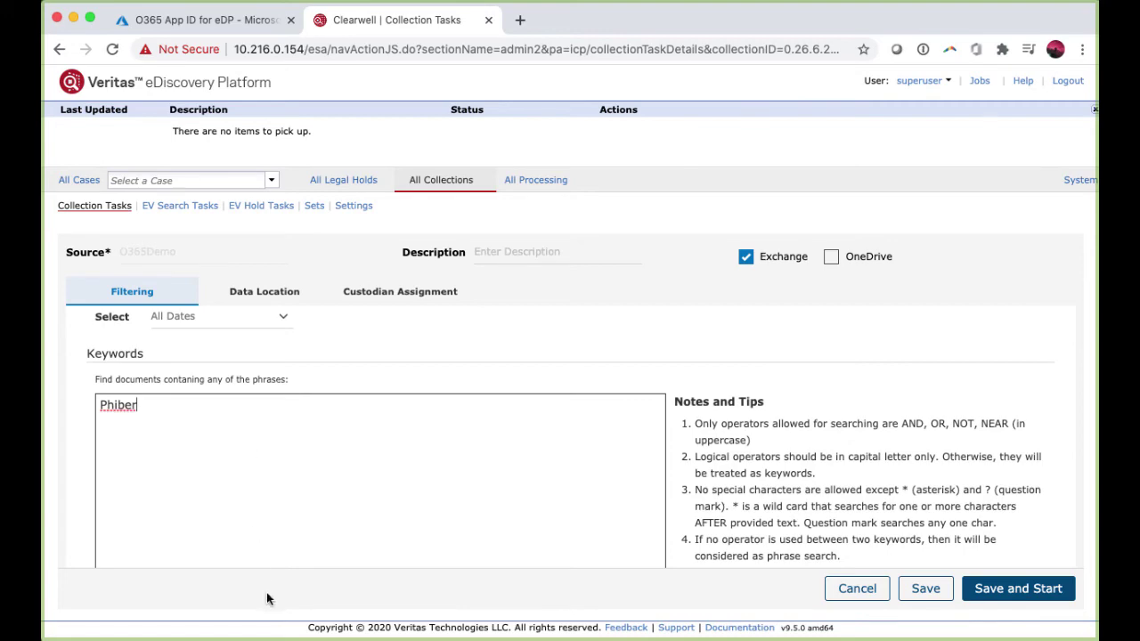
pyautogui.scroll(-5, 276, 394)
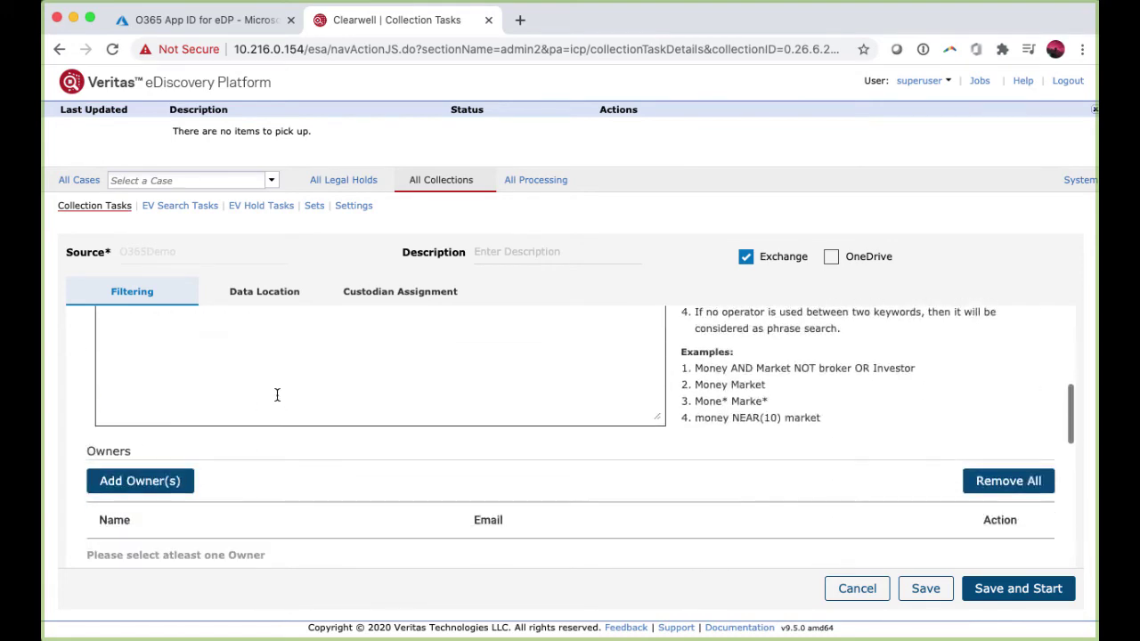
pyautogui.click(140, 482)
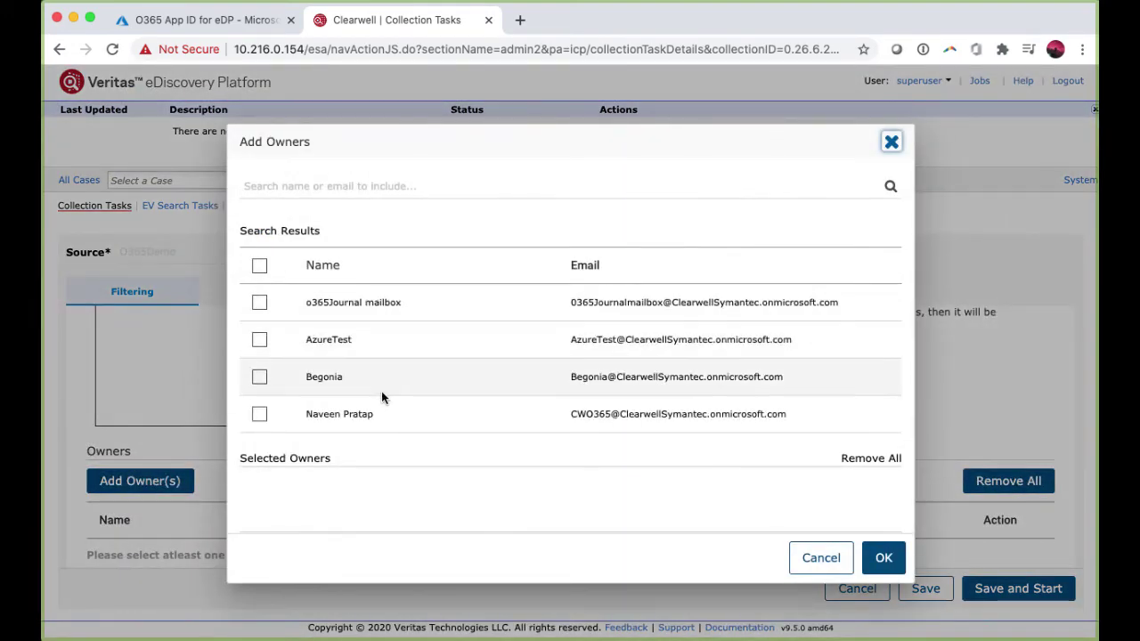
pyautogui.scroll(-1, 381, 391)
pyautogui.click(259, 393)
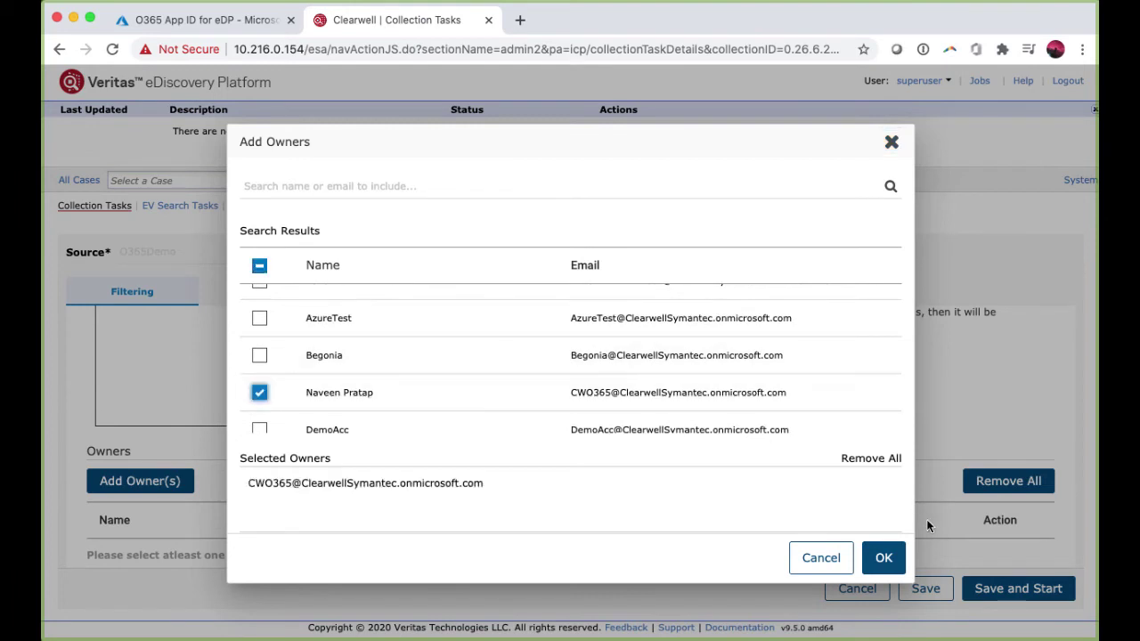
pyautogui.click(882, 557)
# - Paste the participant's e-mail address into the Exchange participants query, and save and start the task
pyautogui.scroll(-5, 313, 460)
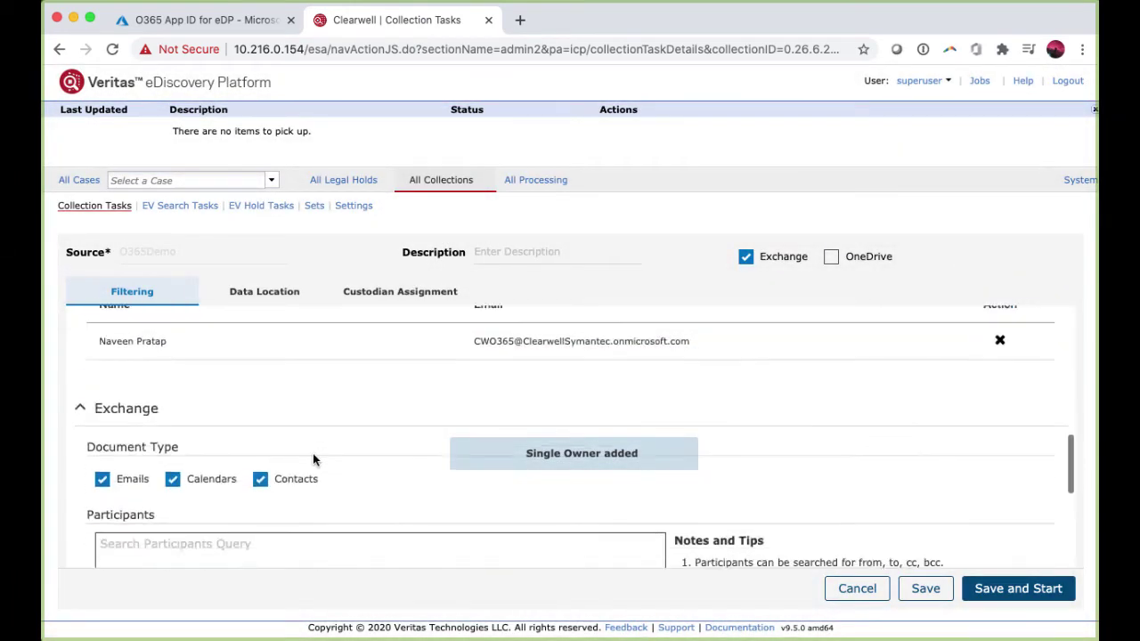
pyautogui.scroll(2, 313, 460)
pyautogui.scroll(-3, 312, 460)
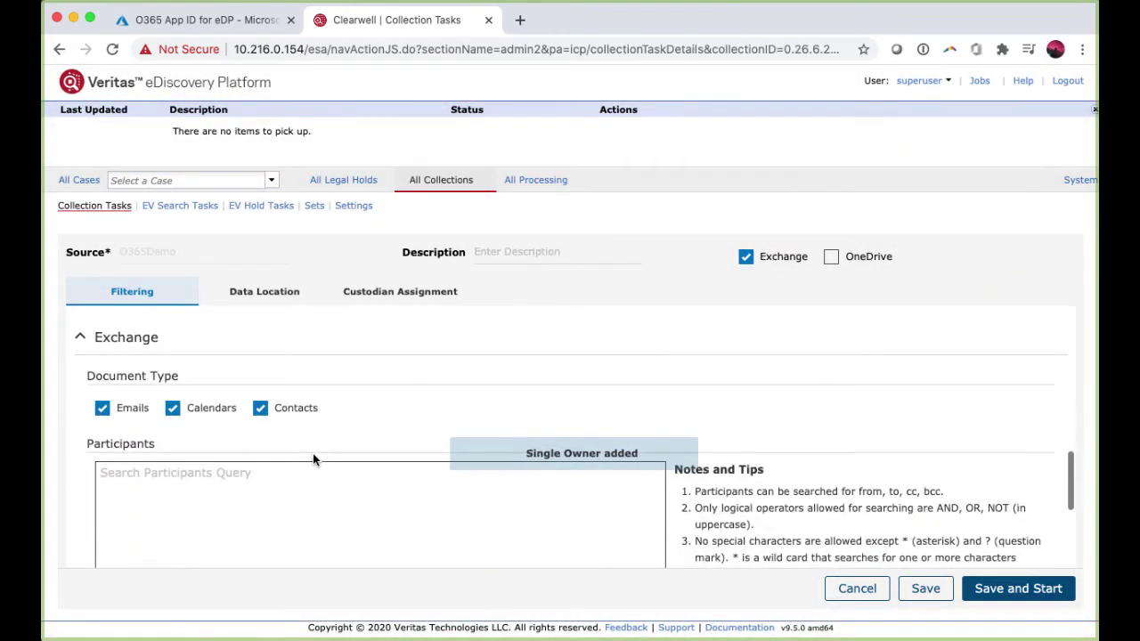
pyautogui.click(211, 474)
pyautogui.press('super+v')
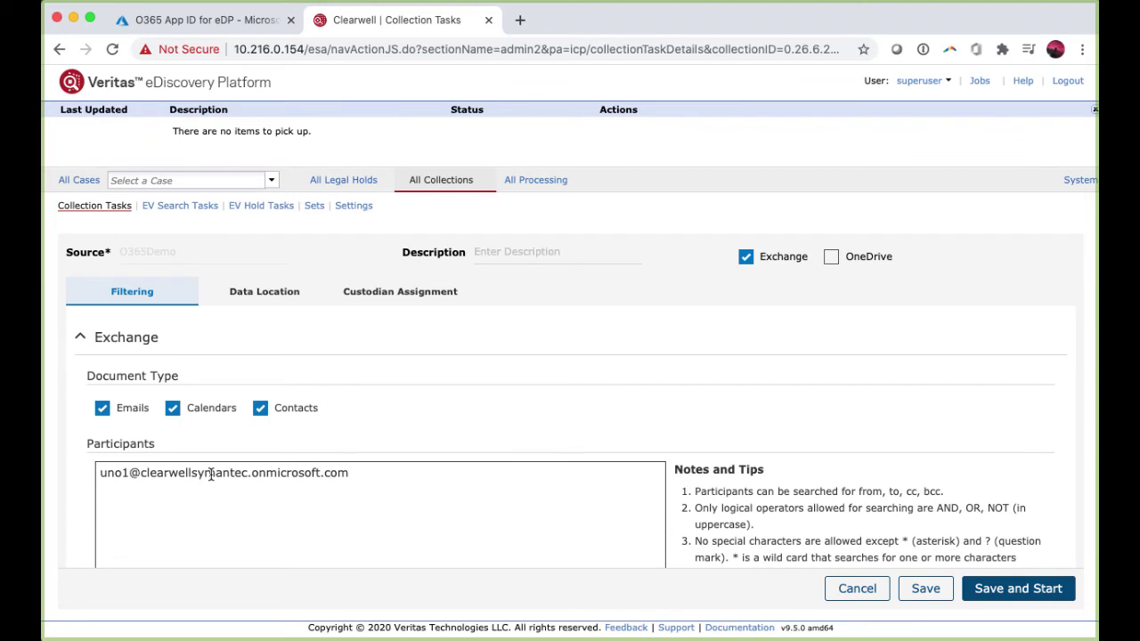
pyautogui.scroll(-4, 212, 474)
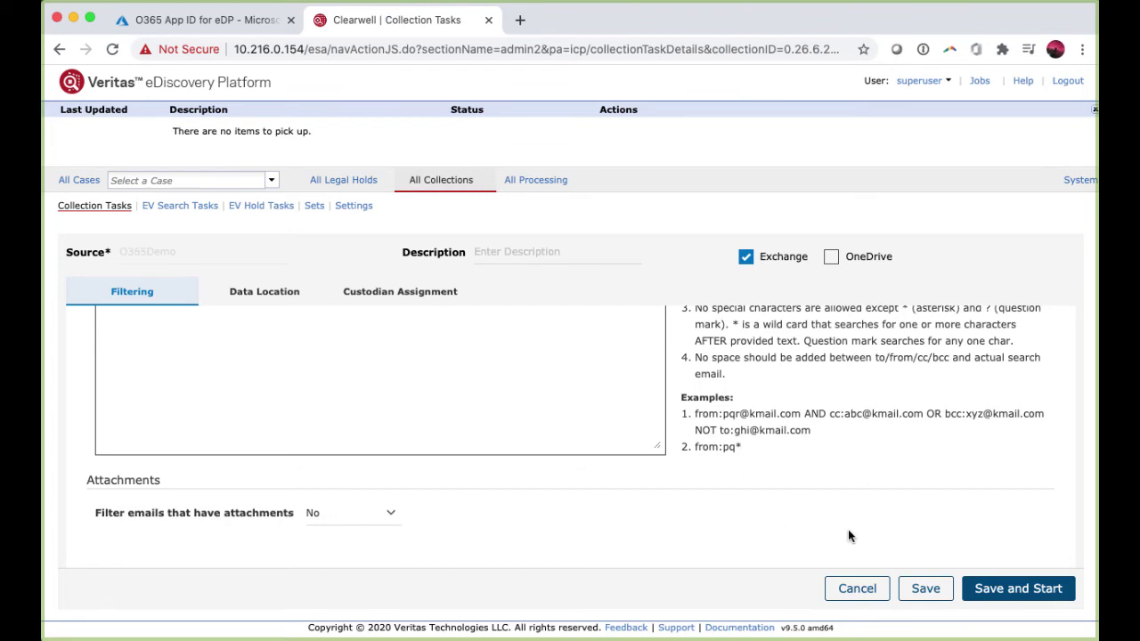
pyautogui.click(1015, 594)
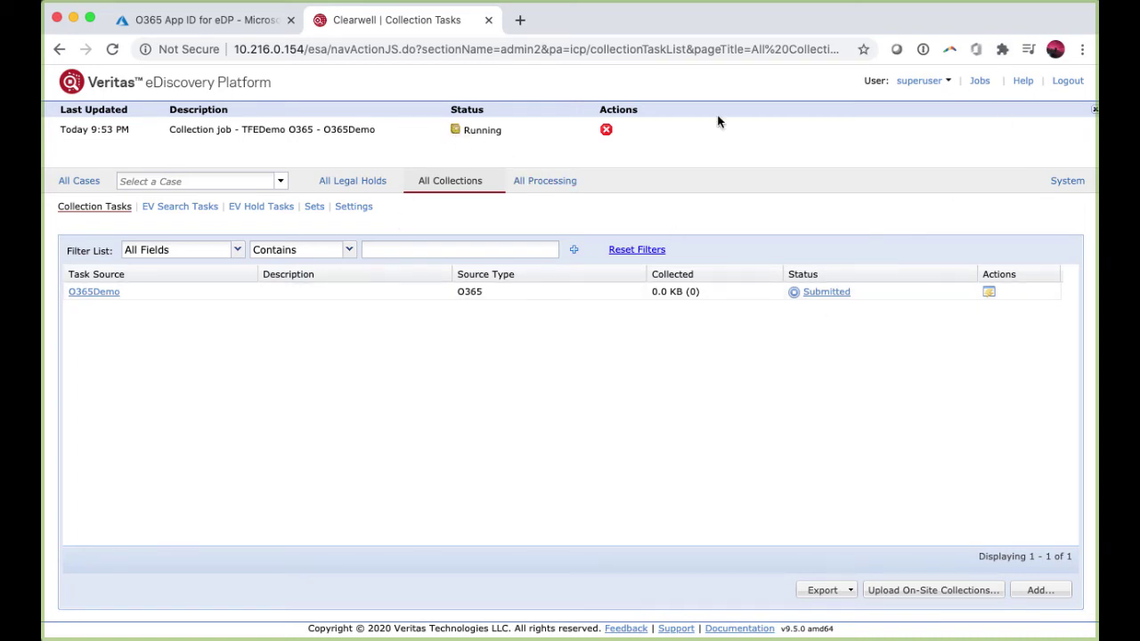
# - Close and reopen the jobs list to check the status of the collection job
pyautogui.click(983, 82)
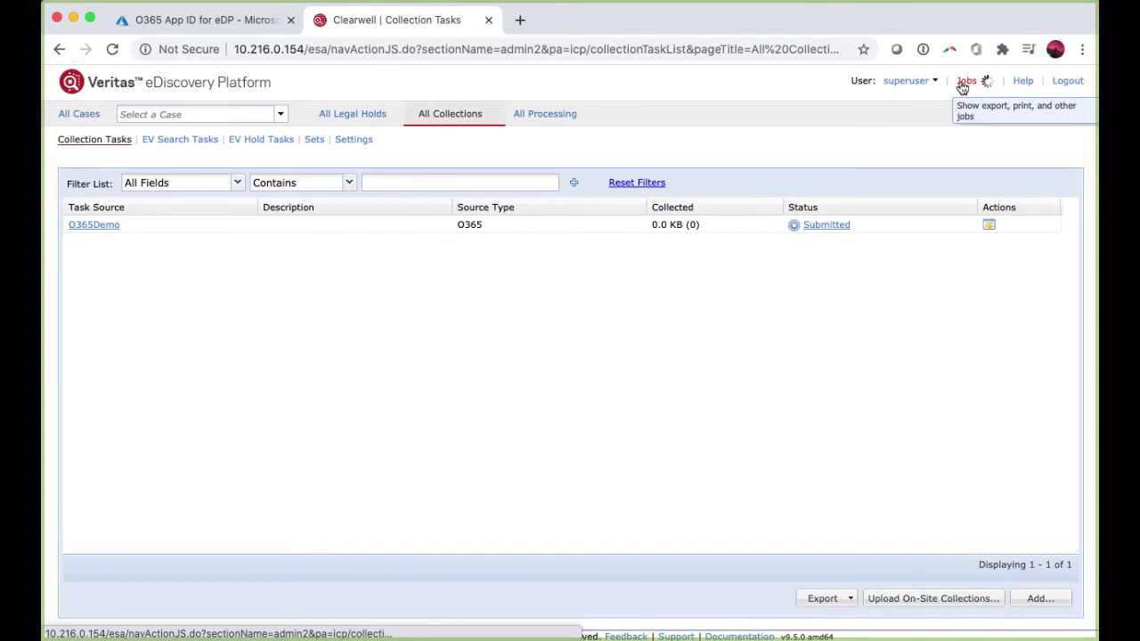
pyautogui.click(967, 82)
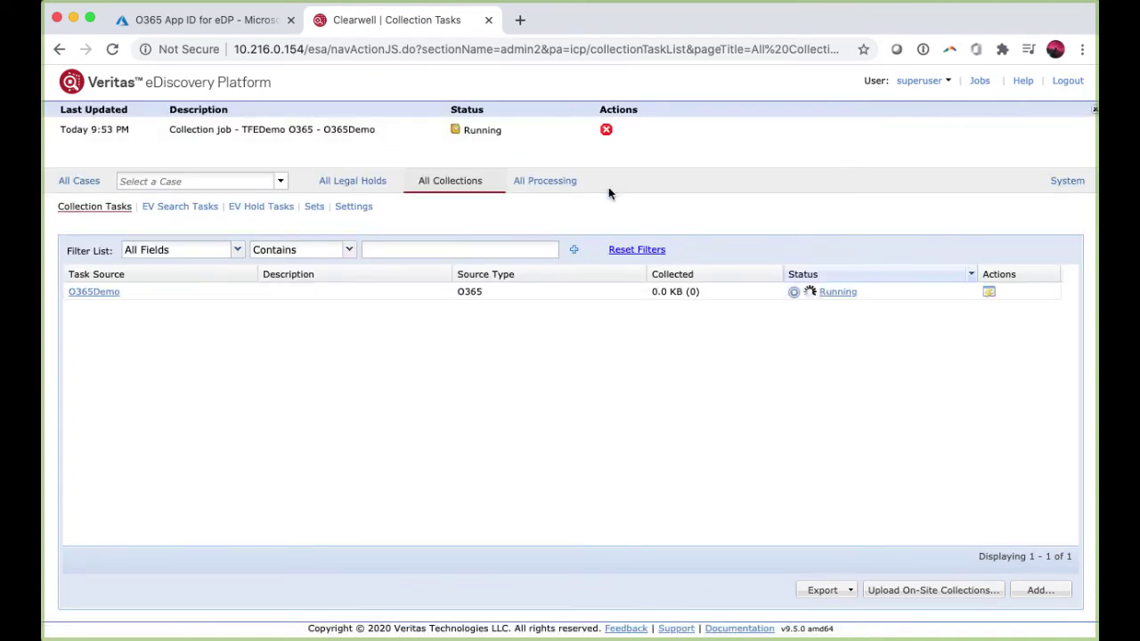
# - Examine the job log of the running TFEDemo O365 collection job, and close the log and the jobs list
pyautogui.click(455, 130)
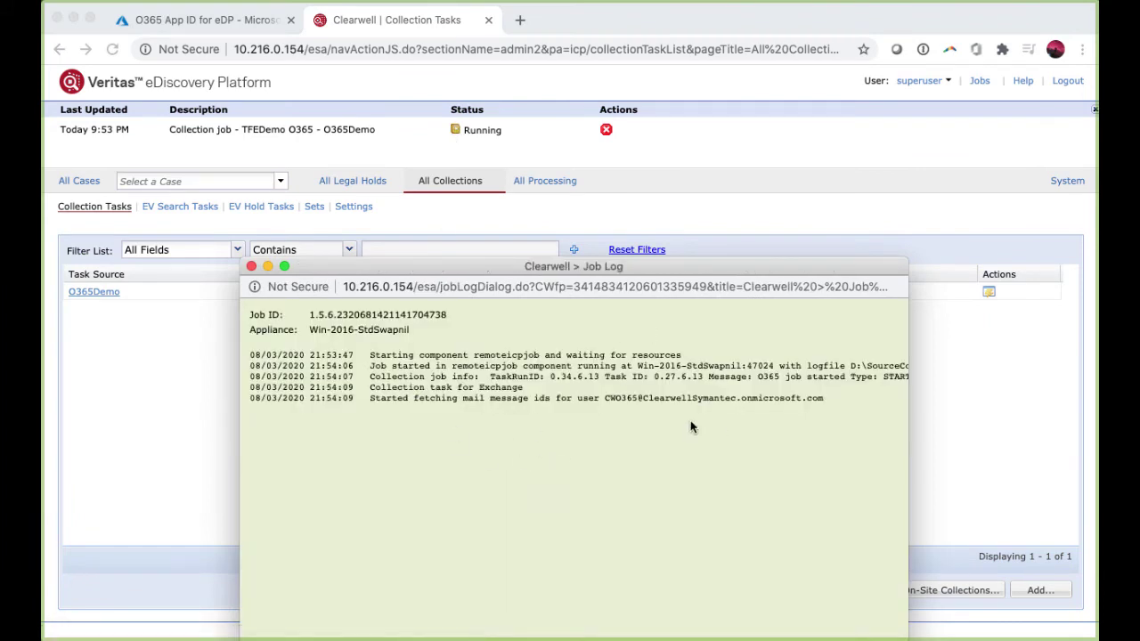
pyautogui.click(251, 267)
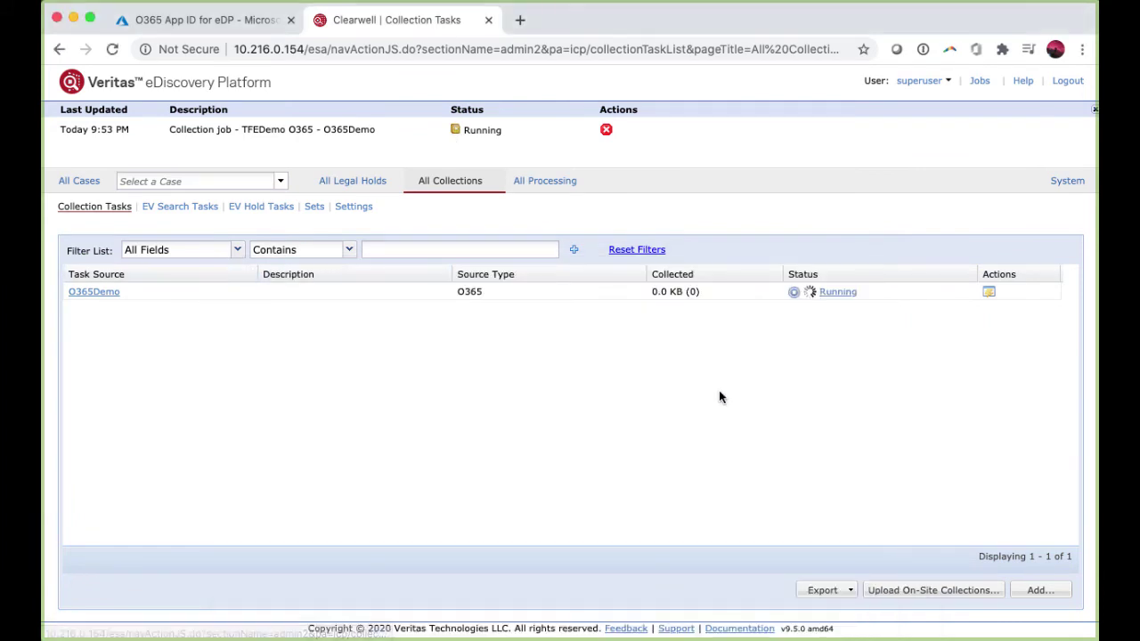
pyautogui.click(977, 81)
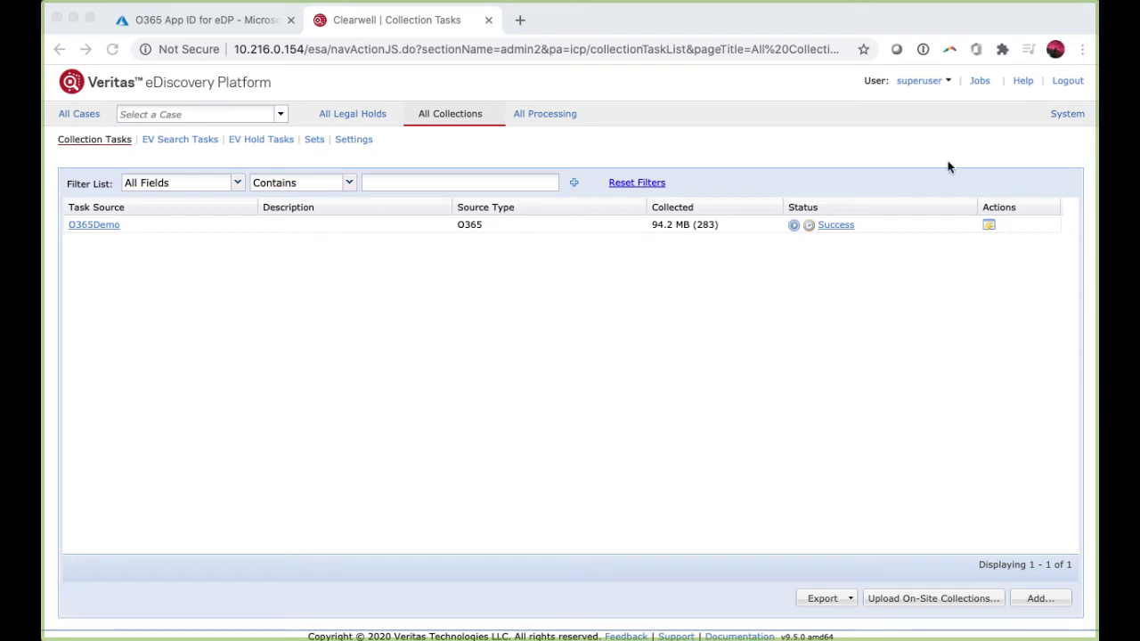
# - Check the jobs list again and review the event history in the O365Demo collection task's status
pyautogui.click(981, 80)
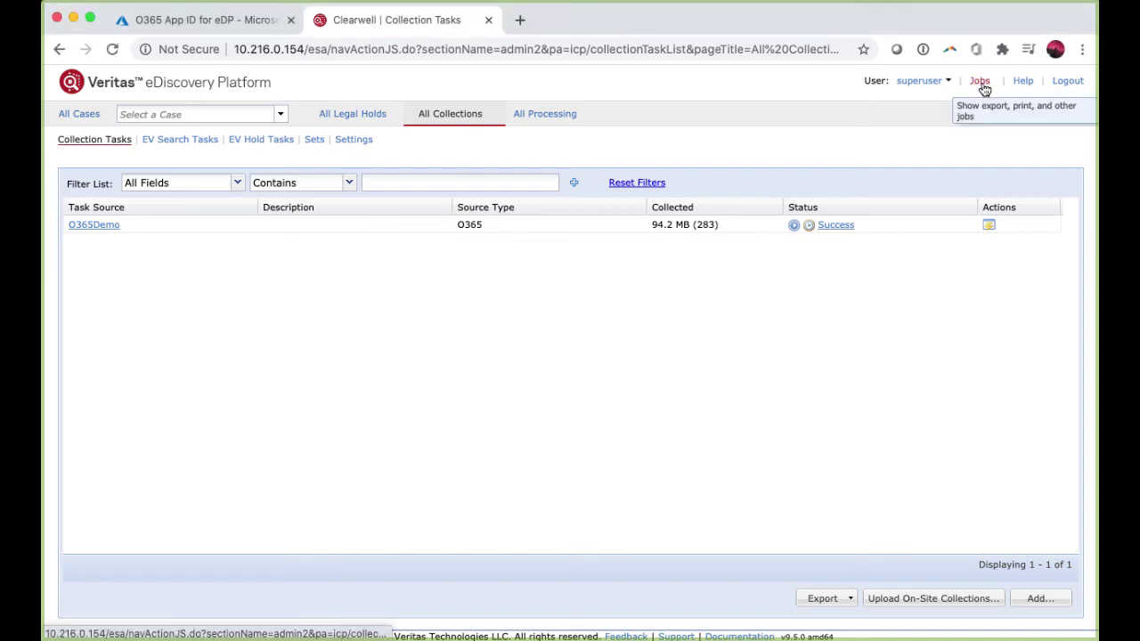
pyautogui.click(979, 82)
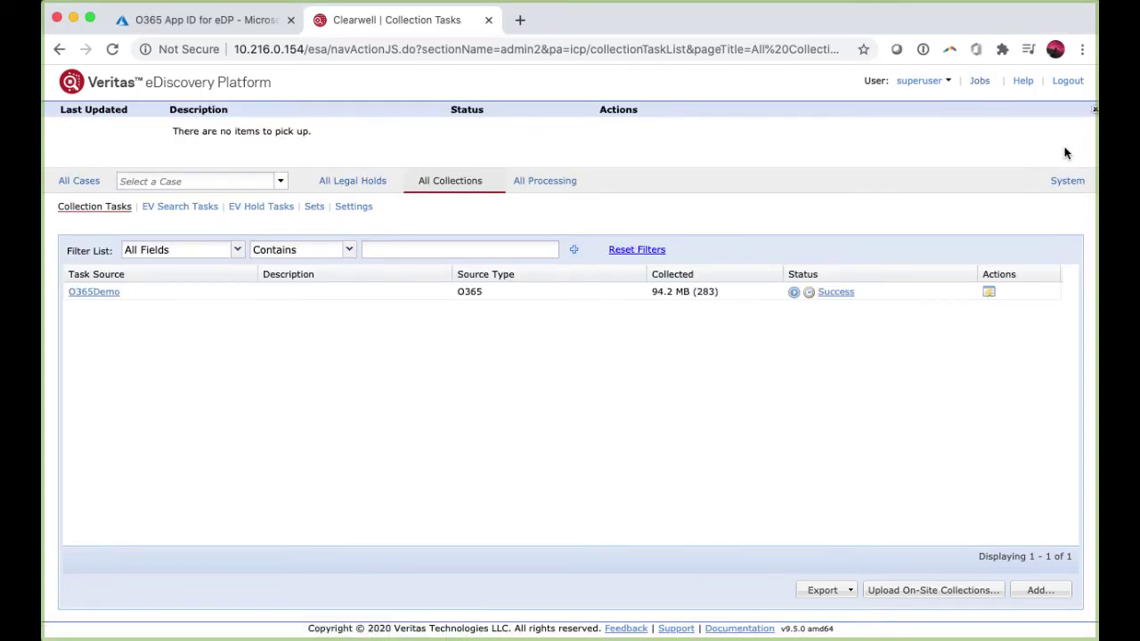
pyautogui.click(979, 81)
pyautogui.click(836, 227)
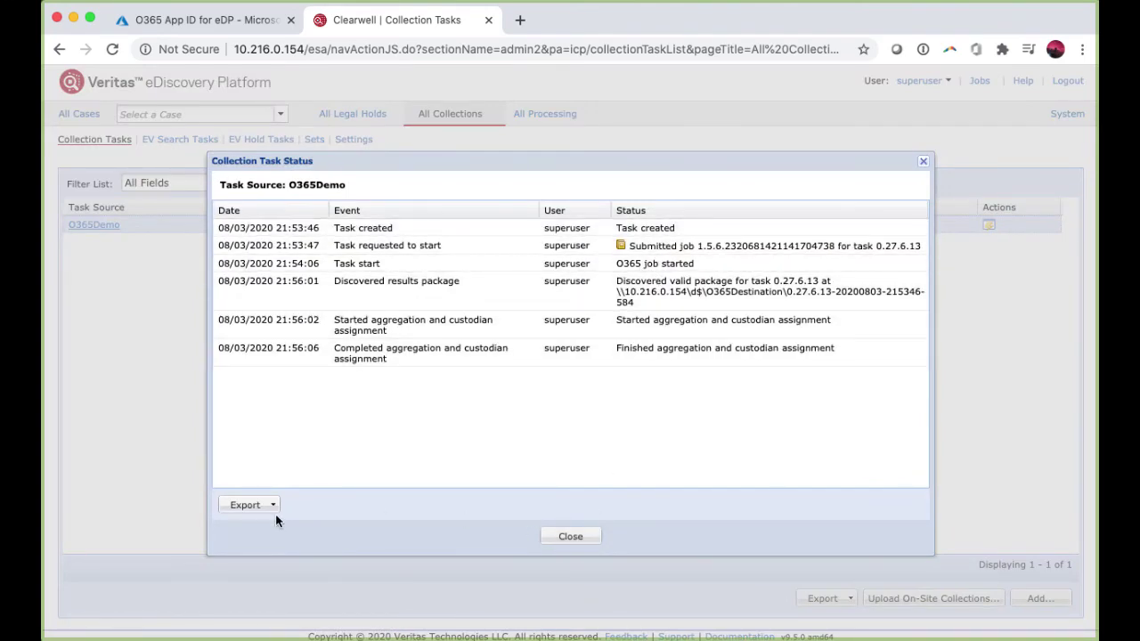
pyautogui.click(570, 537)
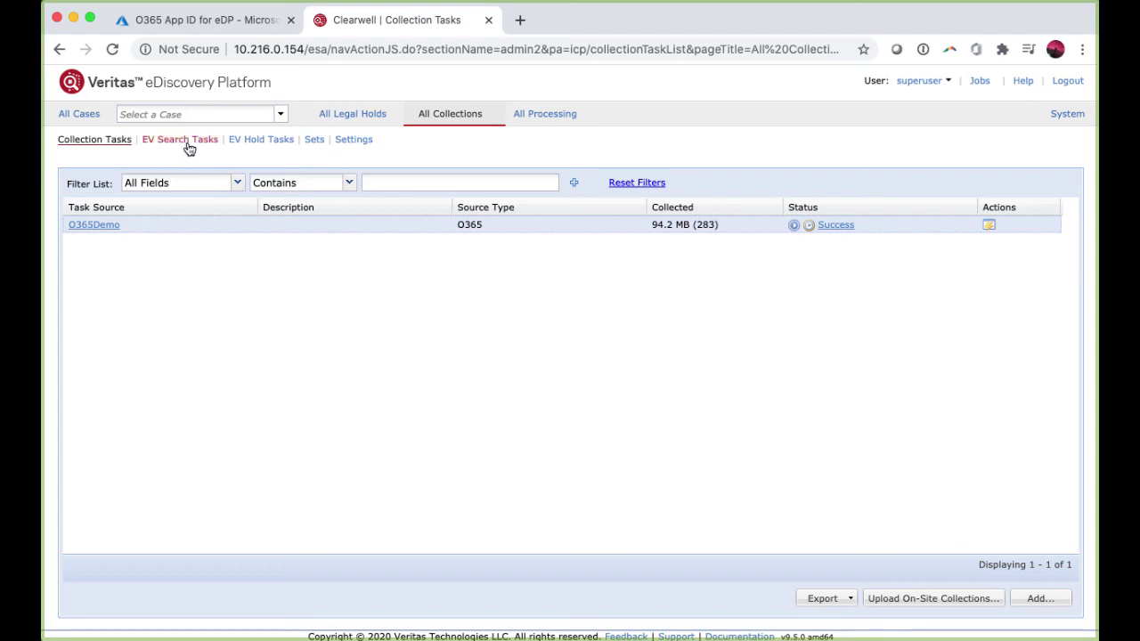
# - Filter the collection sources by type O365 and open the O365Demo source's settings
pyautogui.click(448, 119)
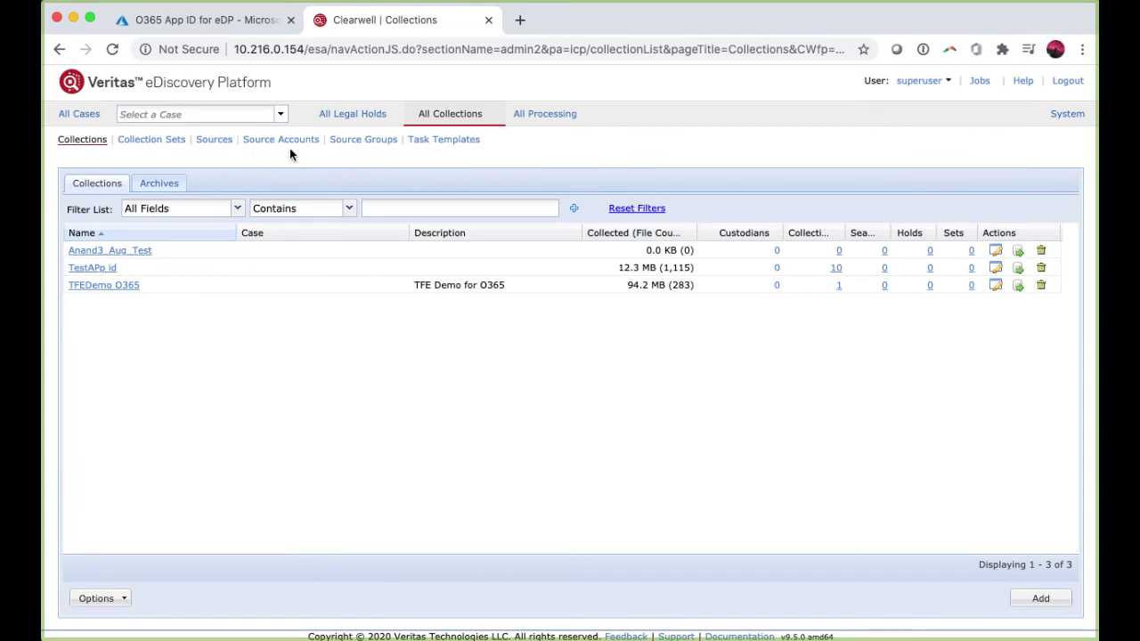
pyautogui.click(216, 144)
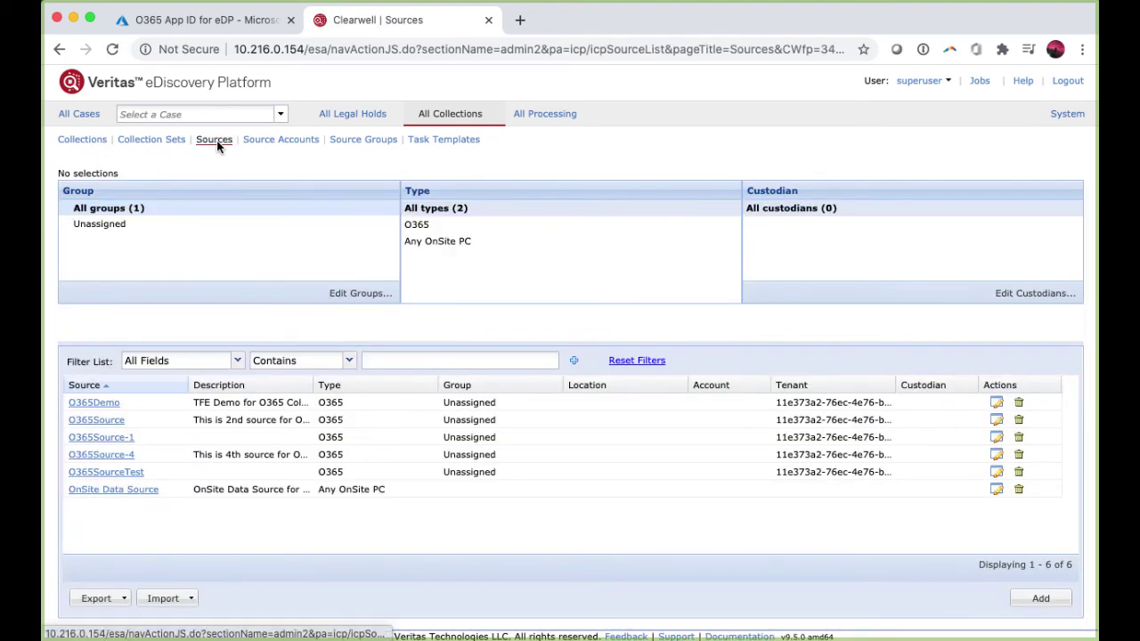
pyautogui.click(425, 228)
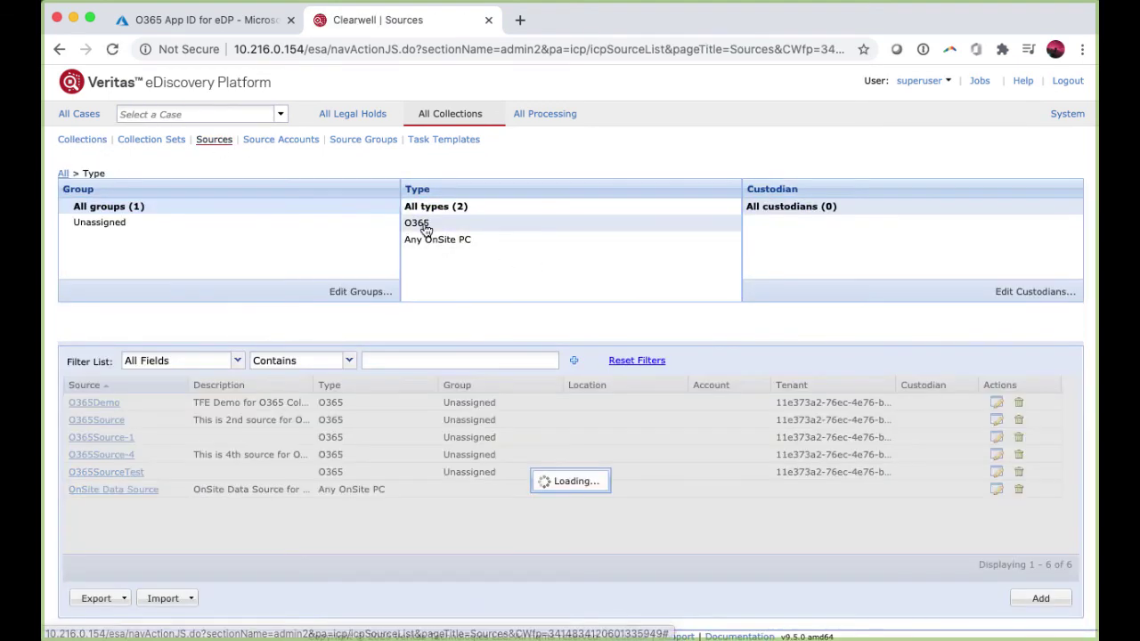
pyautogui.click(108, 406)
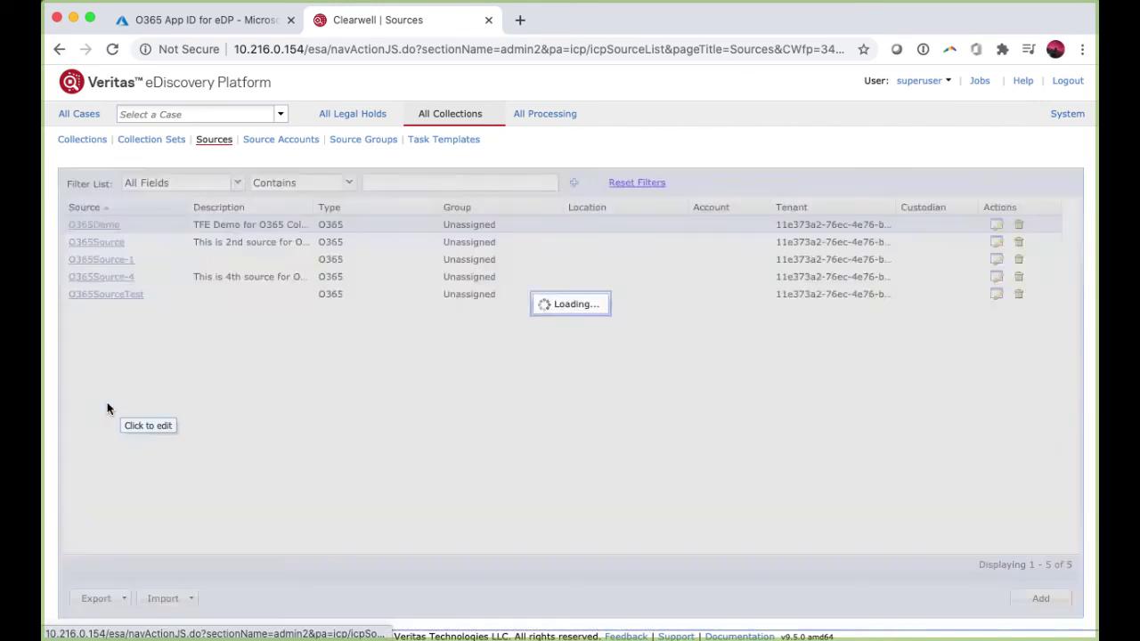